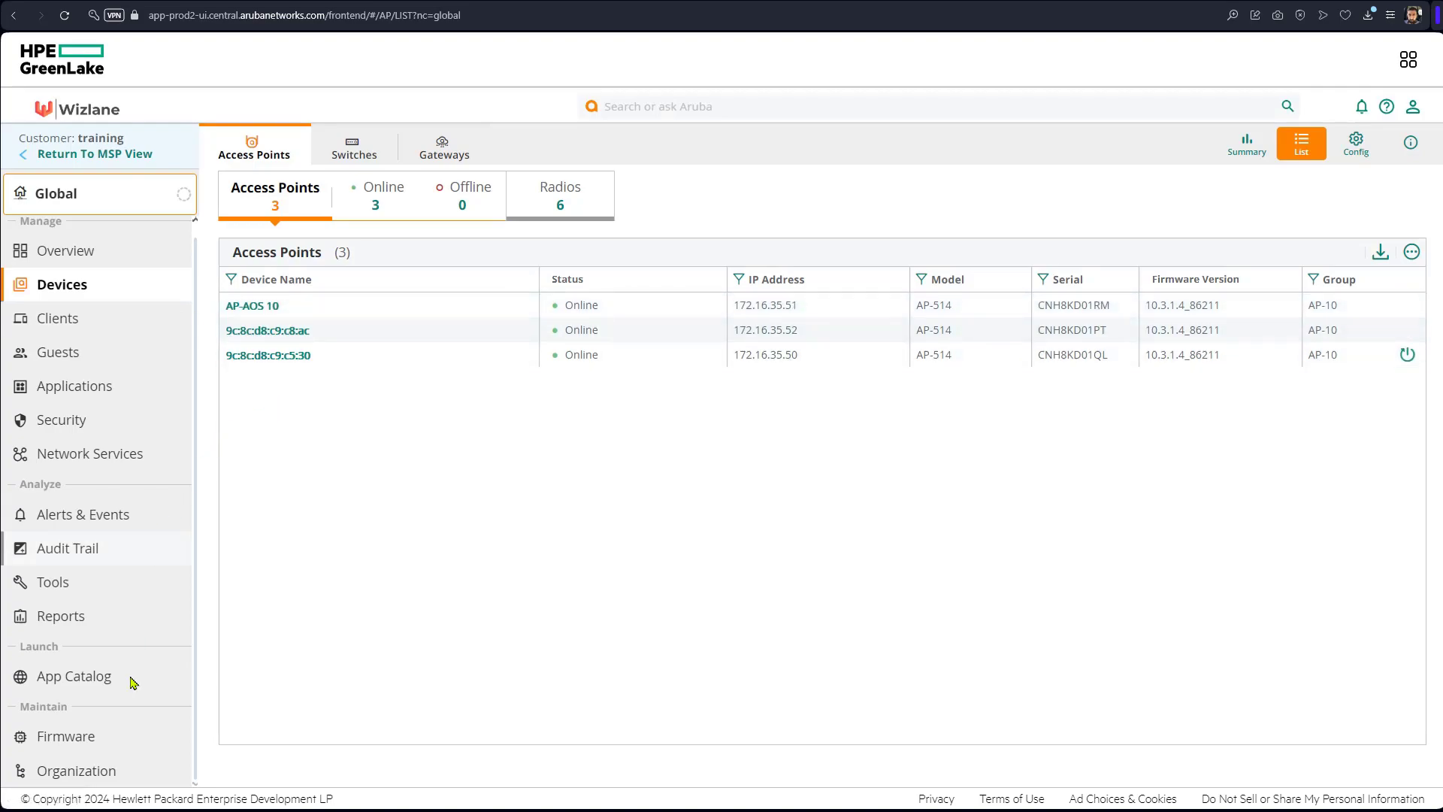
Go to Organization > Platform Integration to view data collectors, the API Gateway and webhooks.
left_click(106, 772)
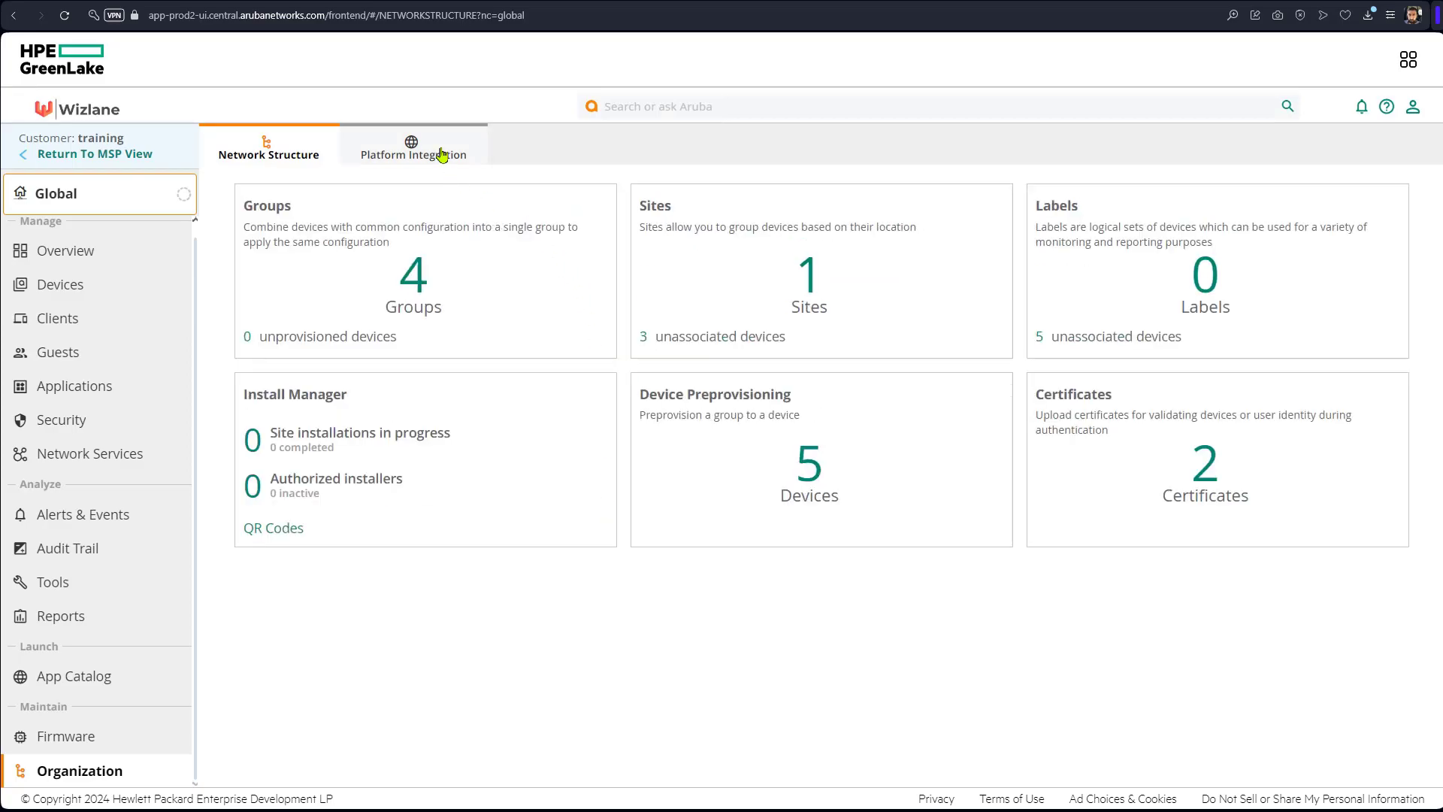
left_click(441, 151)
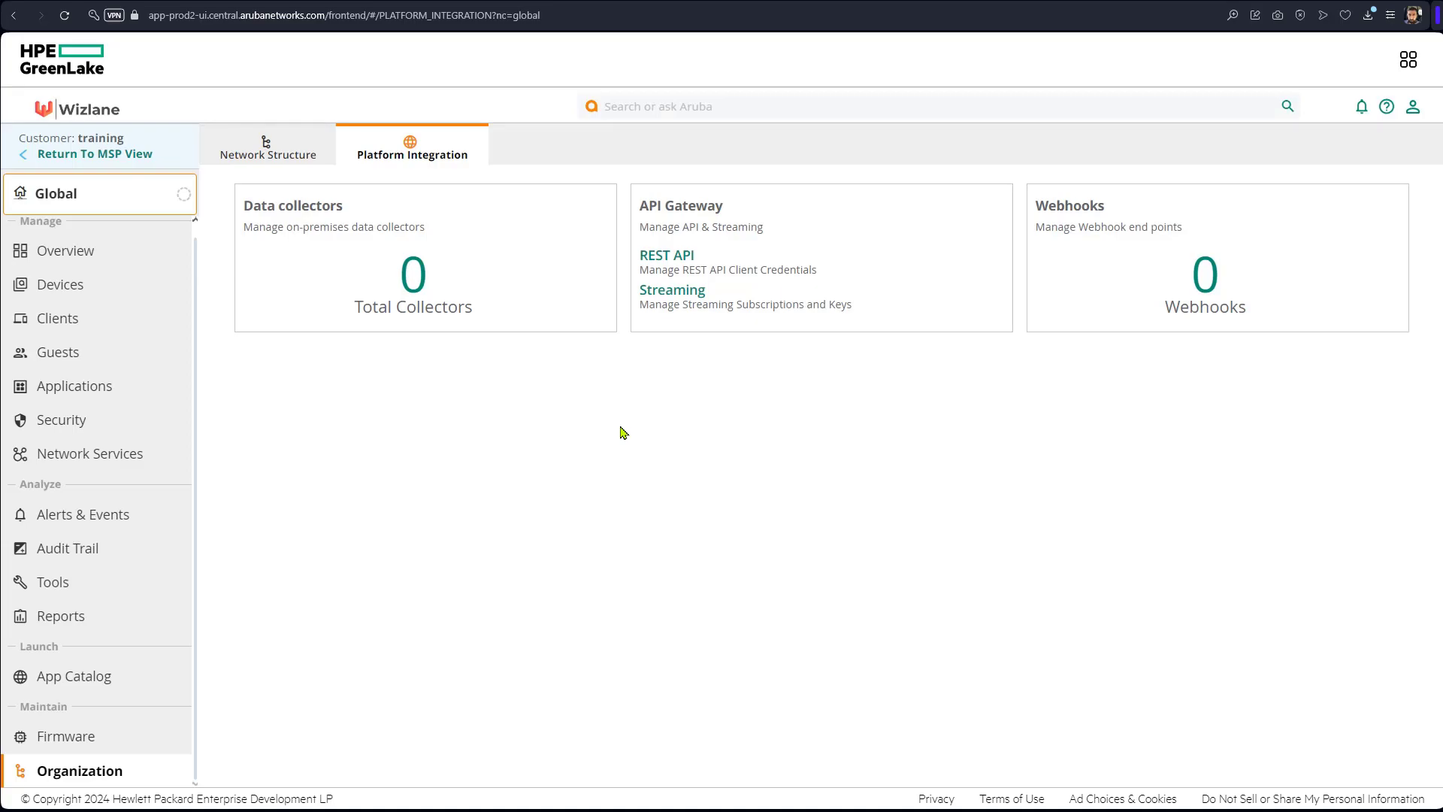
Generate a new token under REST API > My Apps & Tokens, bringing the token list to 2.
left_click(673, 257)
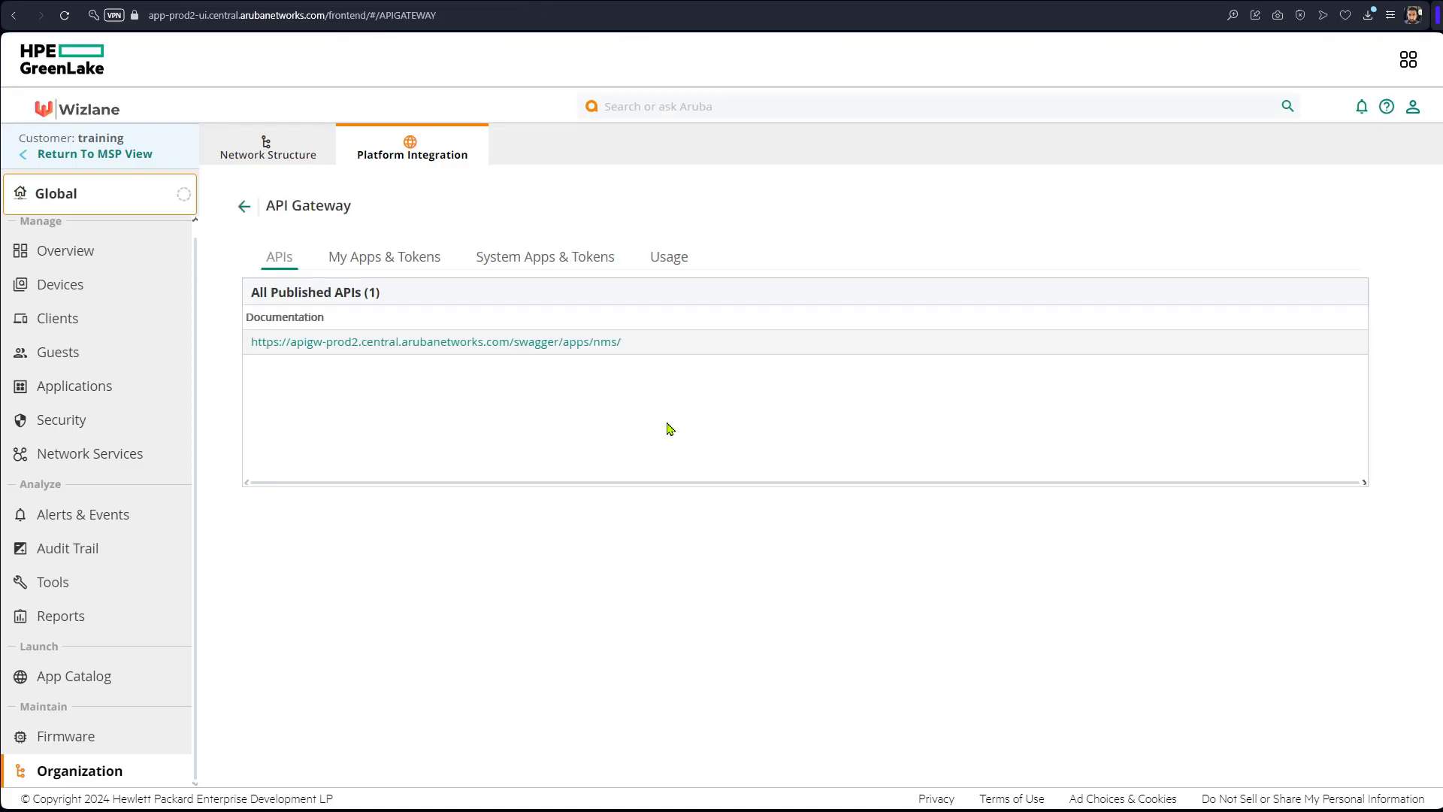
left_click(432, 261)
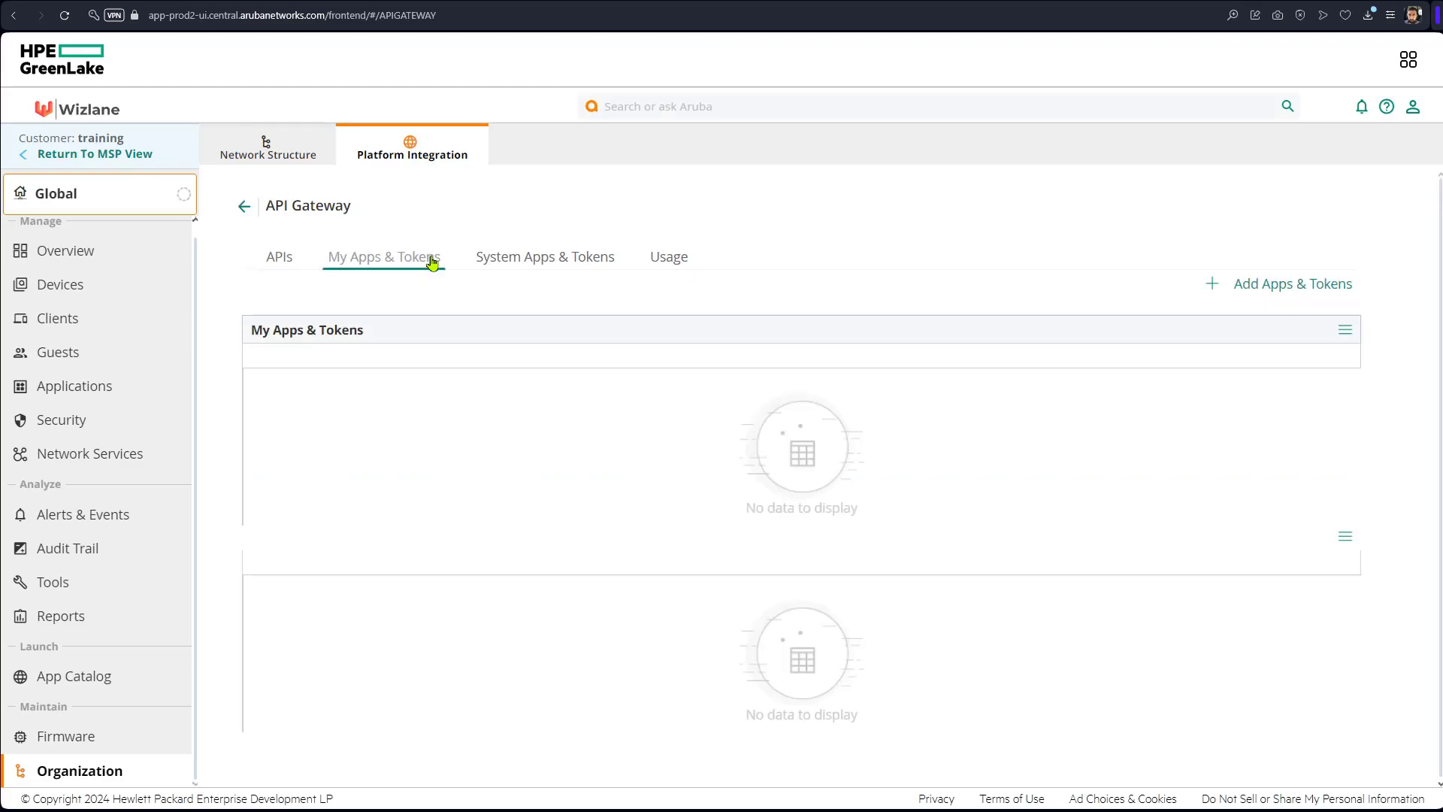
left_click(1271, 294)
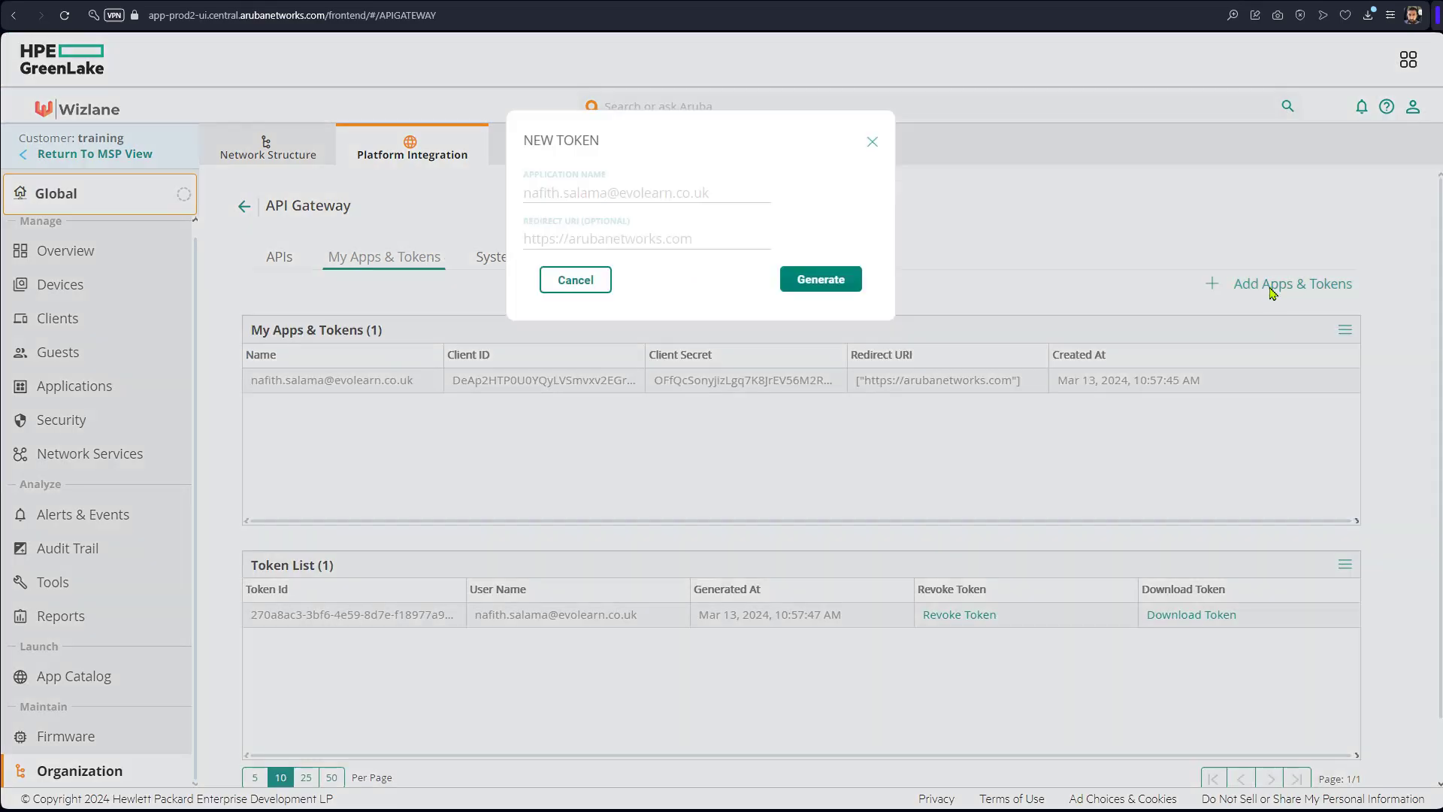
left_click(821, 280)
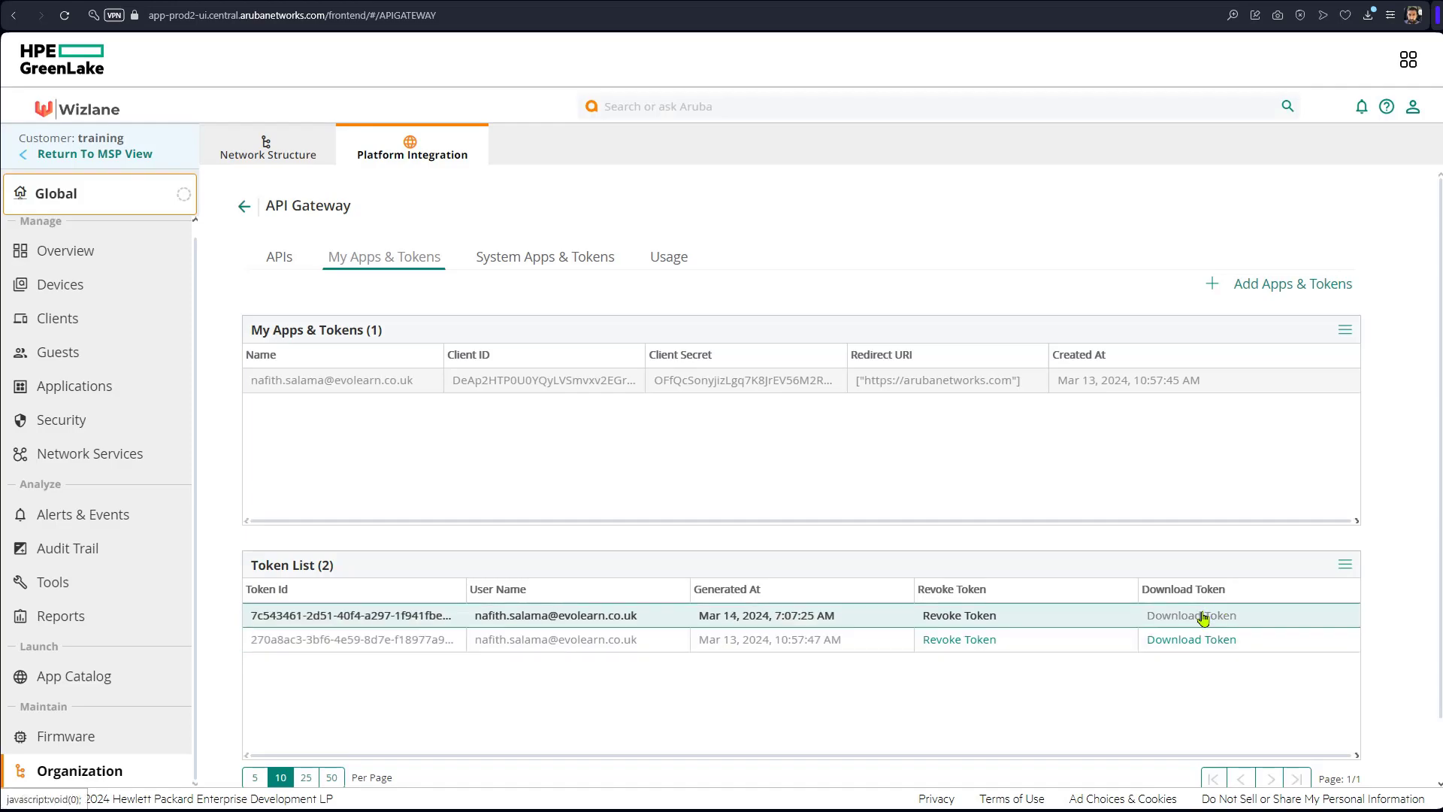
Download the new token's JSON details and copy its full access_token value.
left_click(1203, 618)
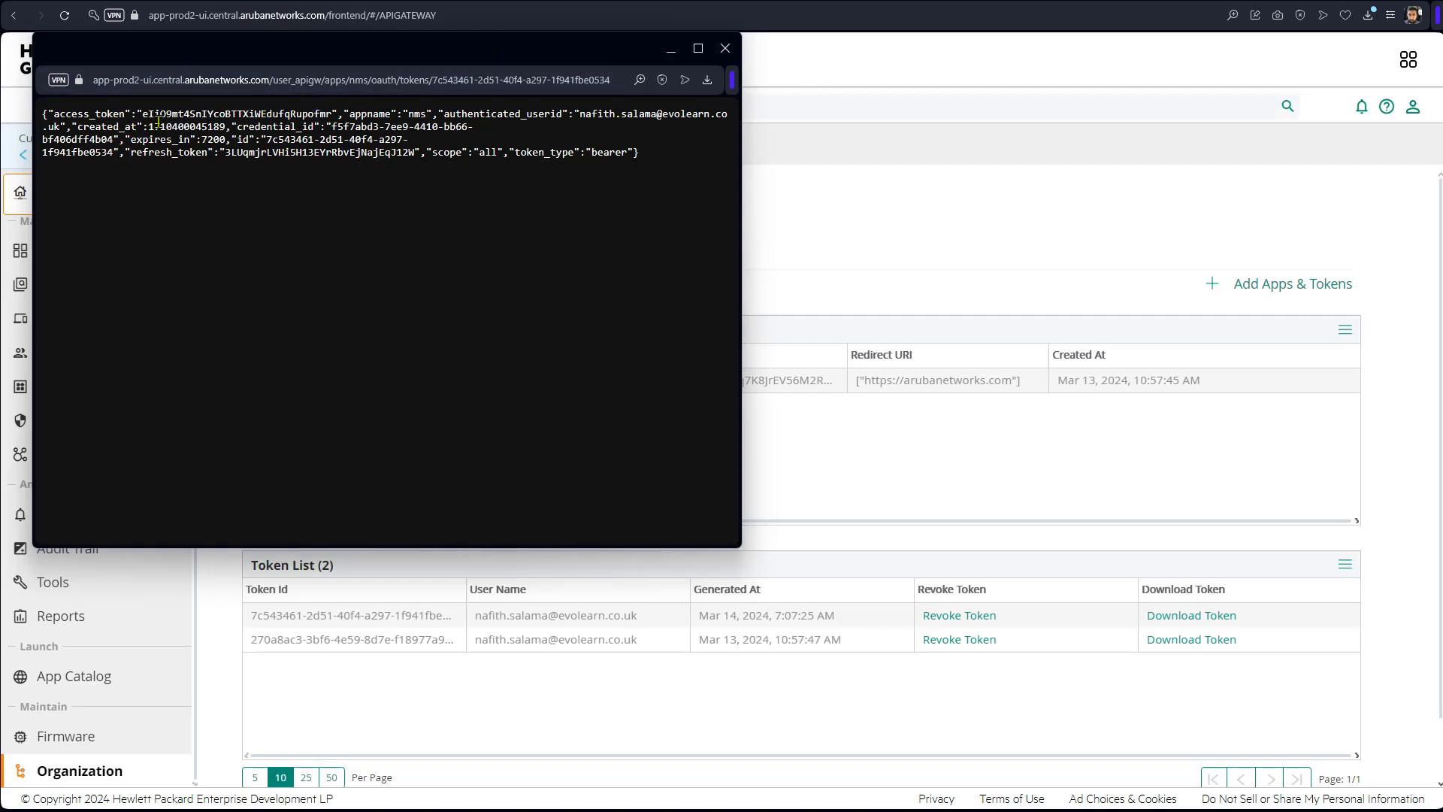
left_click_drag(142, 117, 330, 117)
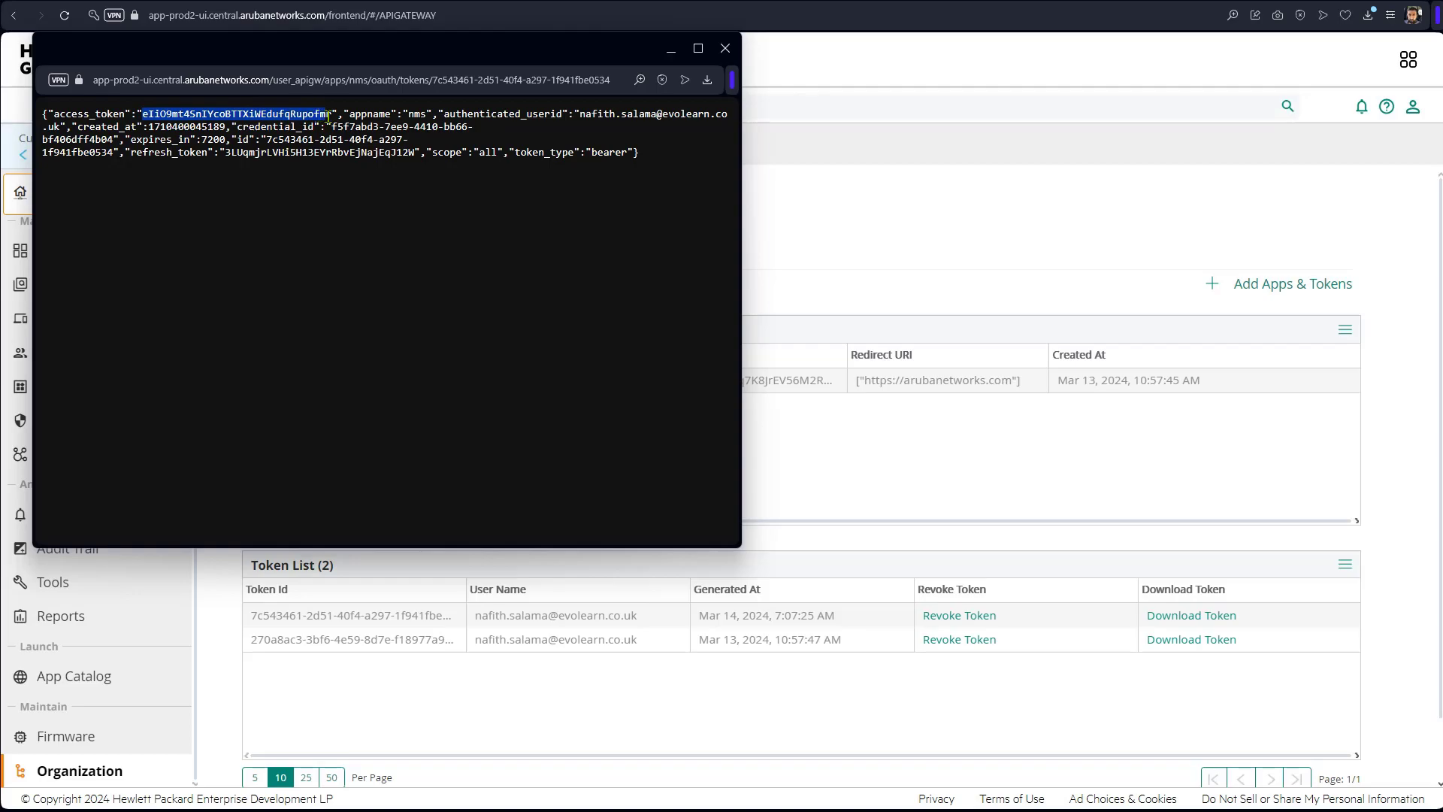
left_click(258, 90)
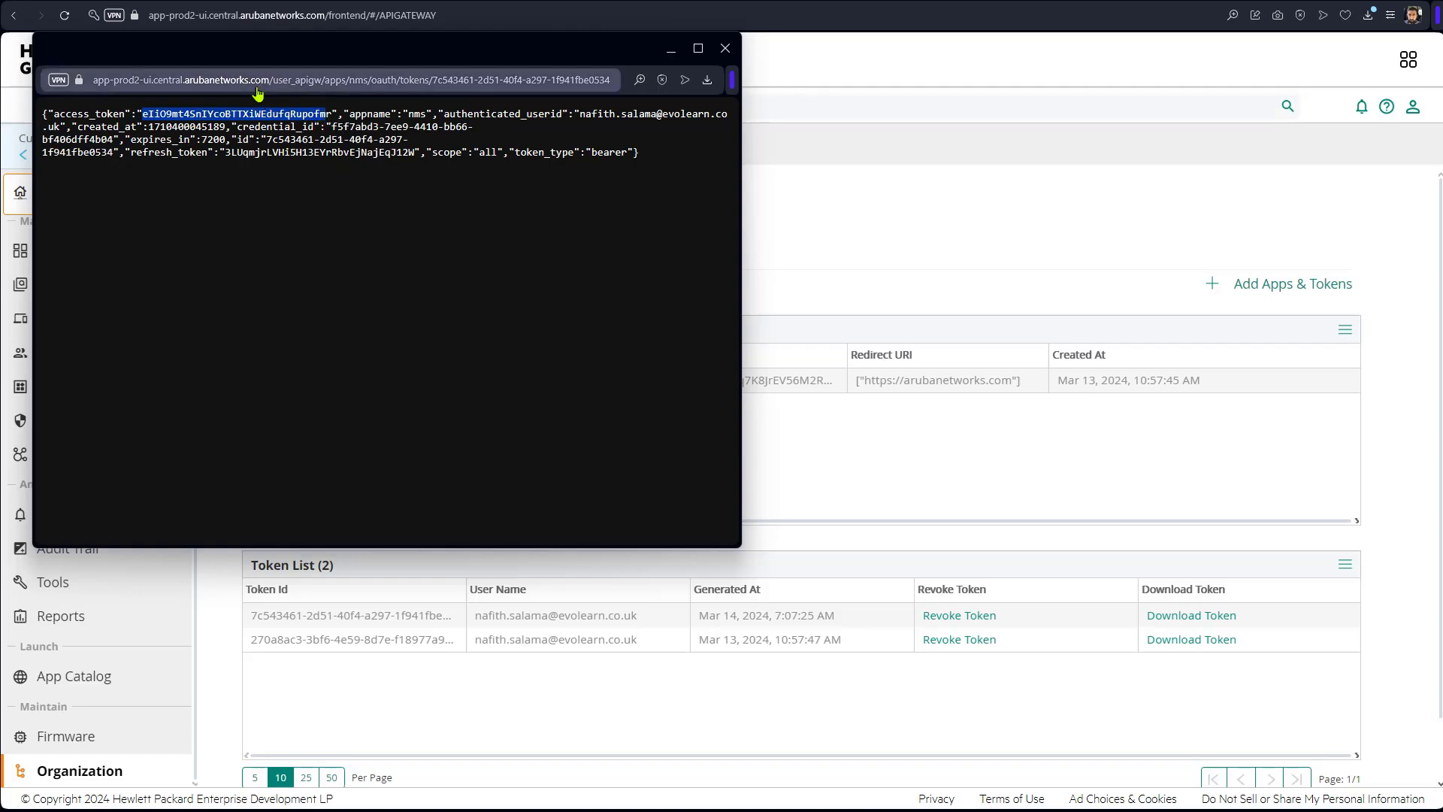
left_click(319, 113)
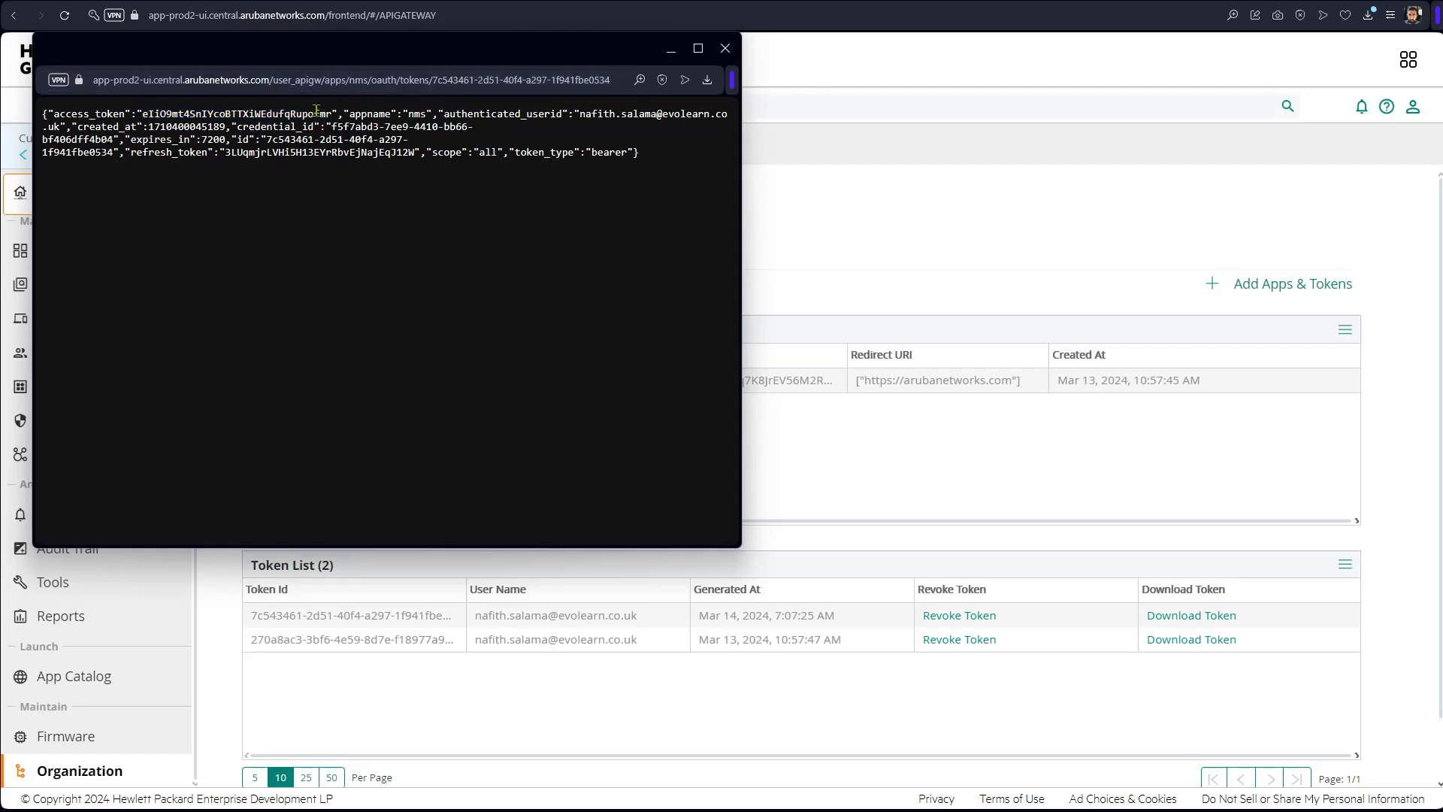
left_click_drag(331, 114, 141, 112)
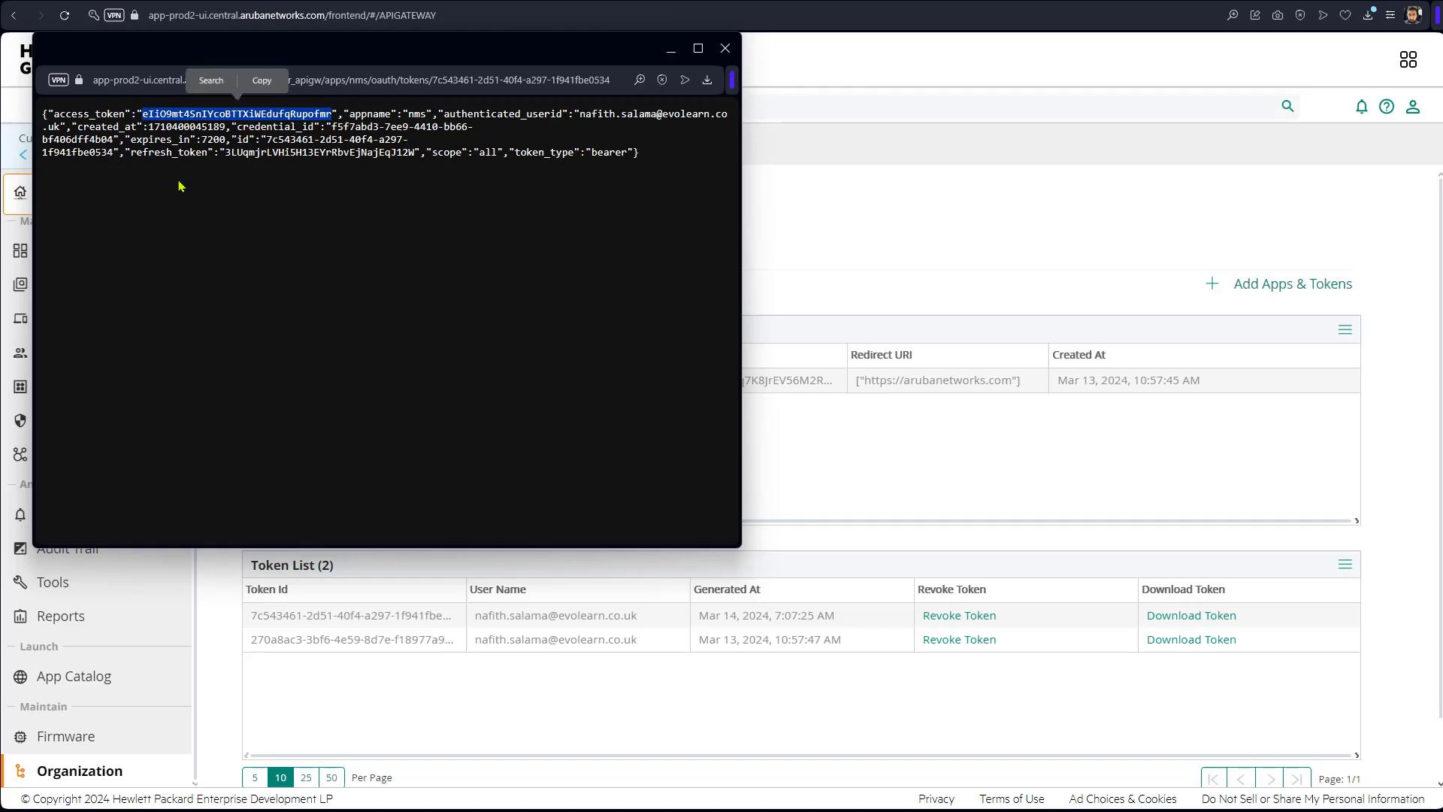
left_click(265, 81)
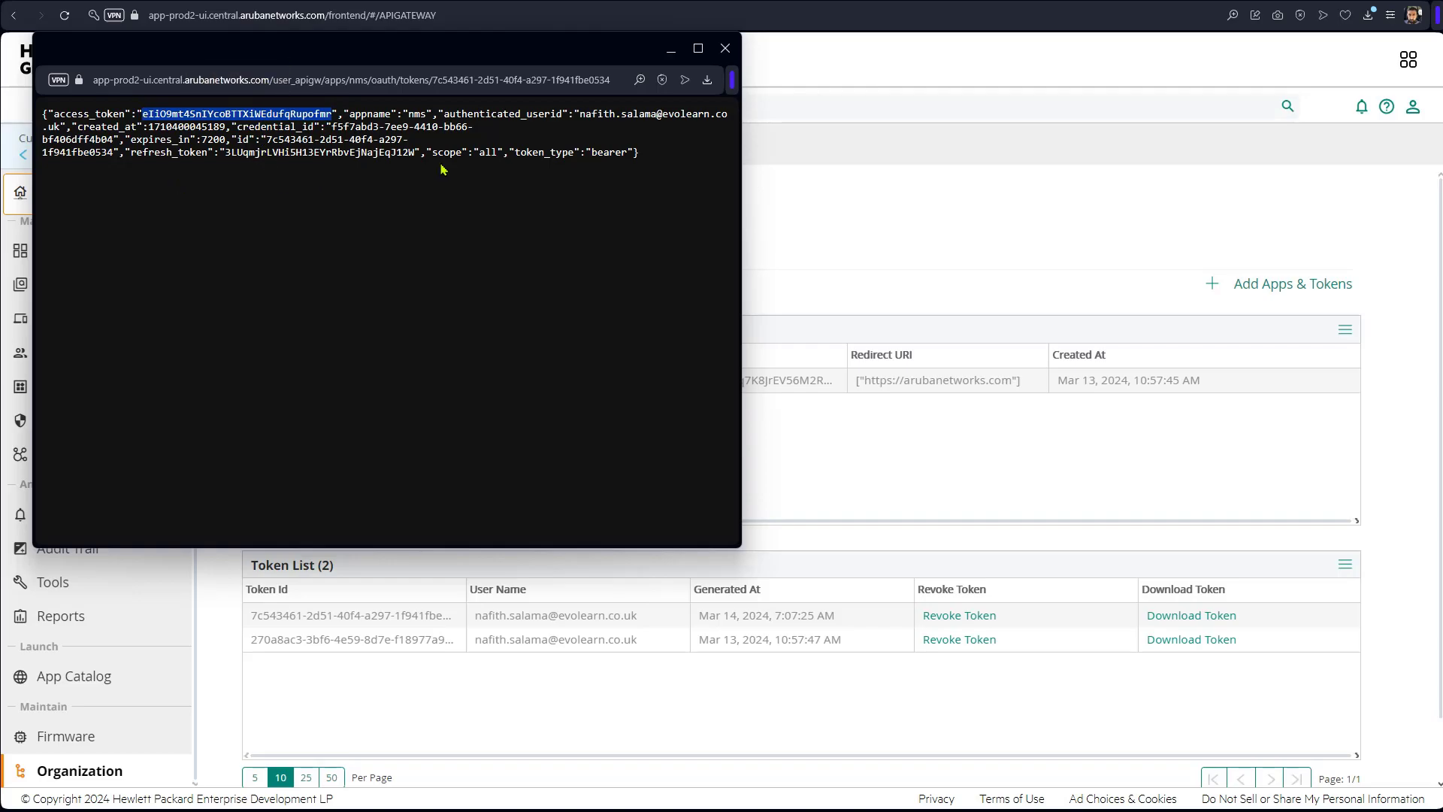
Close the token window and paste the copied access token into the Swagger docs' Access Token field.
left_click(871, 179)
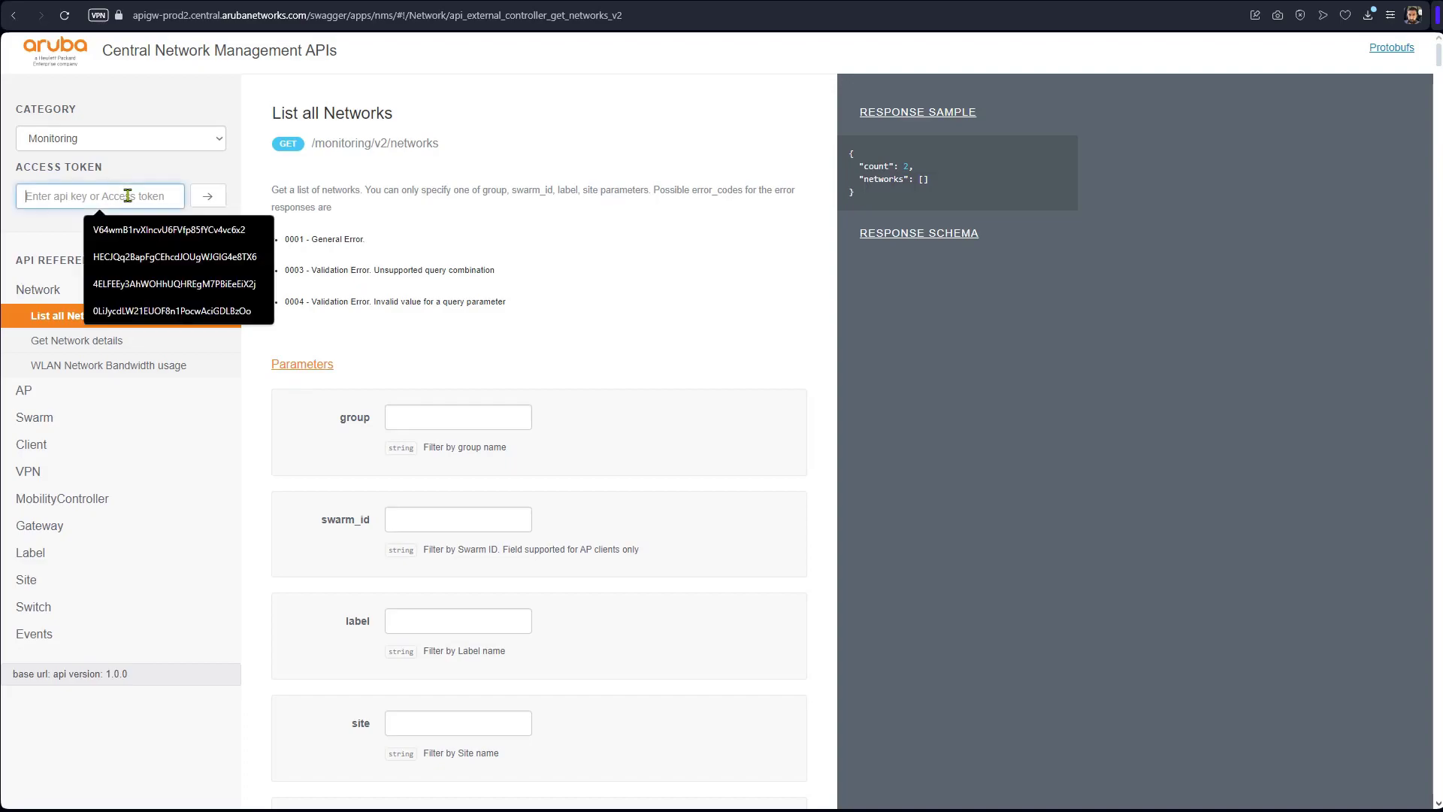
right_click(128, 195)
left_click(180, 321)
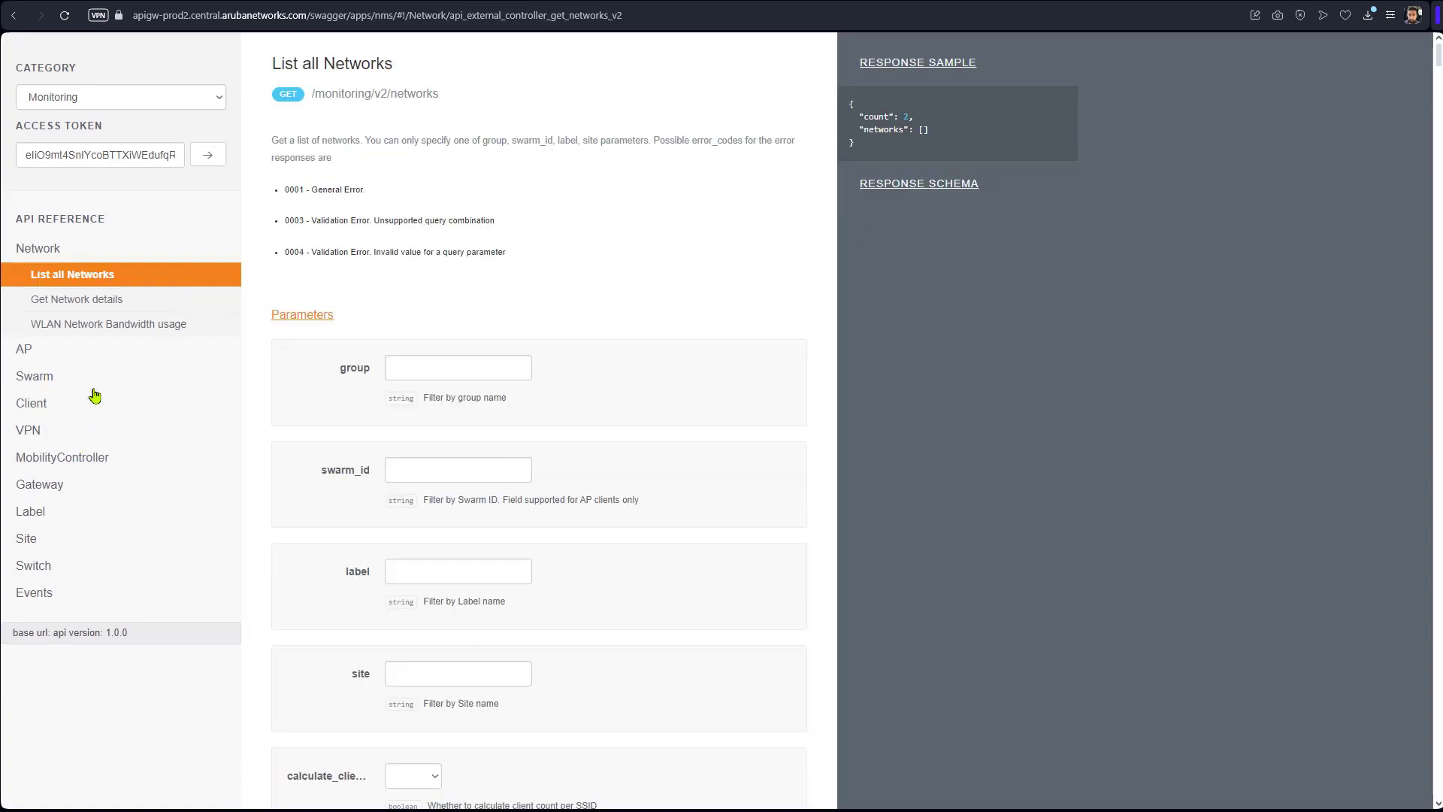
Switch the Swagger API category to User Management.
left_click(211, 105)
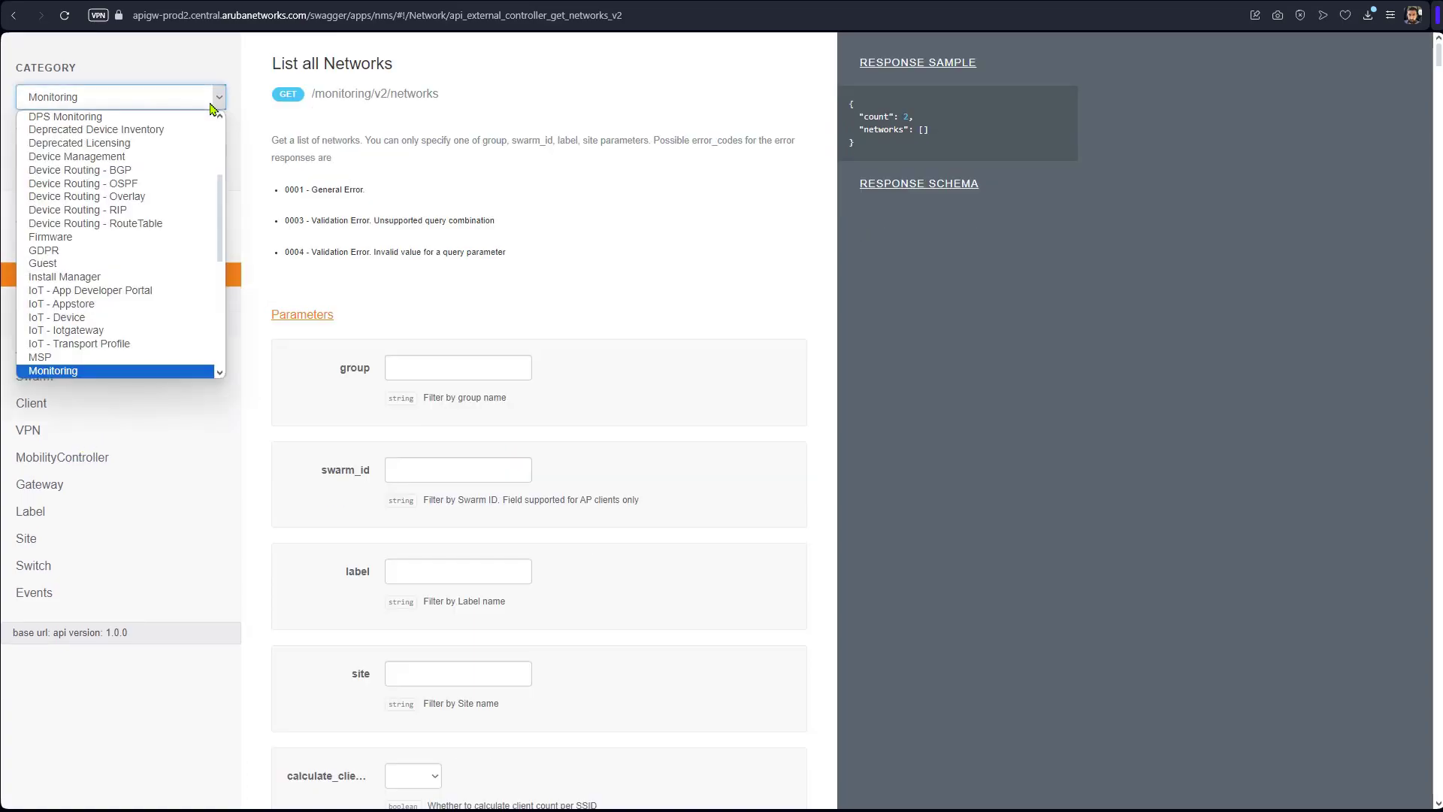
key("End")
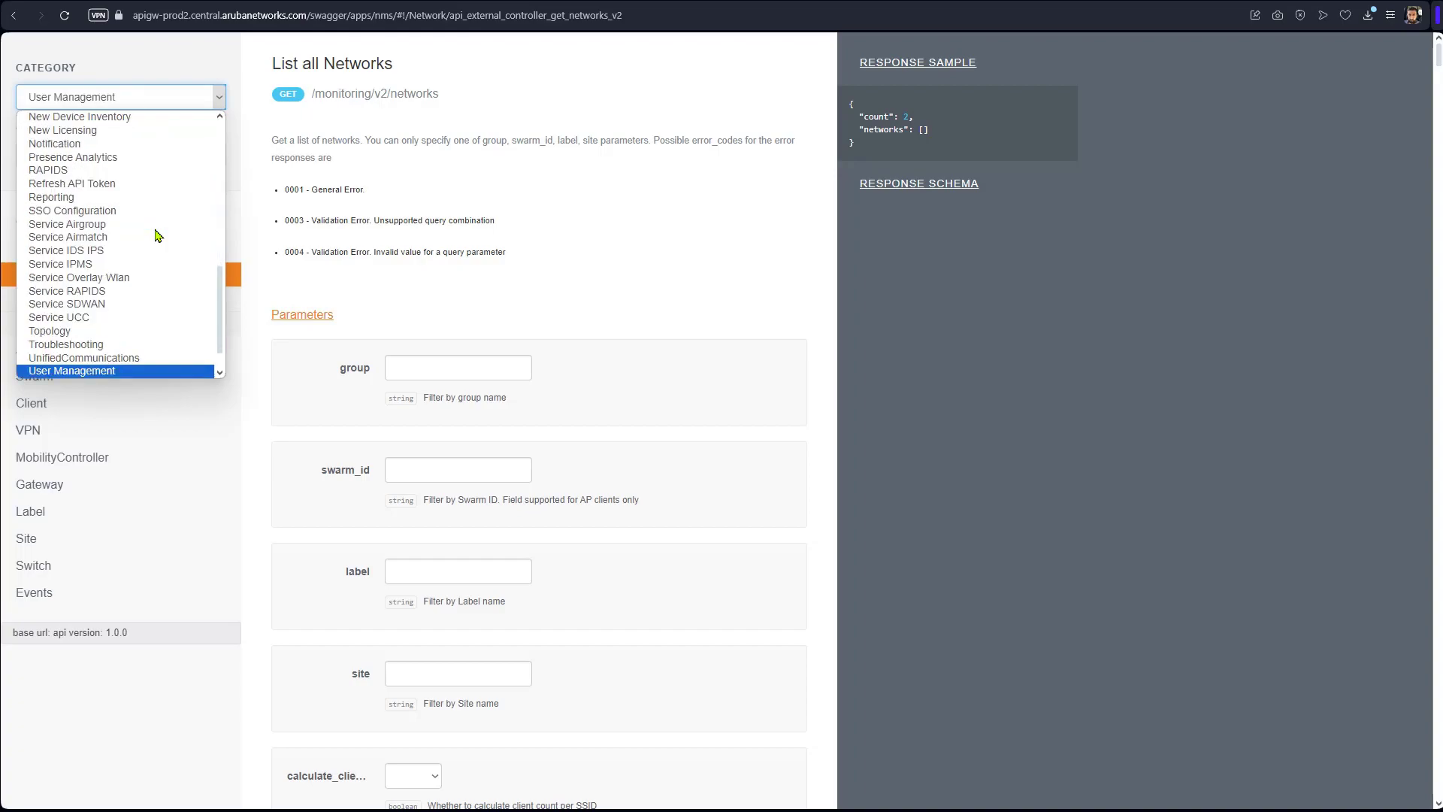
left_click(138, 373)
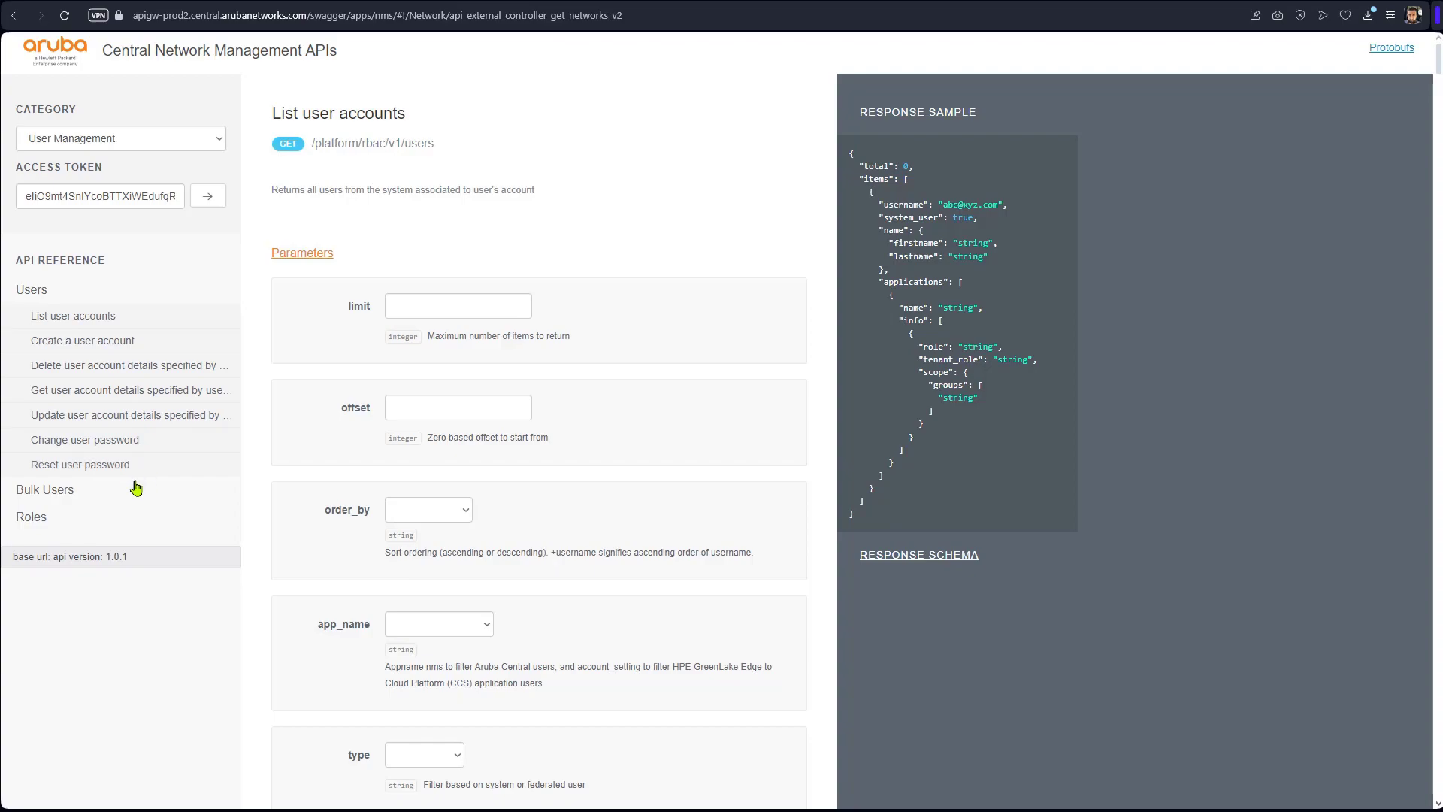
Run Get user account details with the user's e-mail address as the user id.
left_click(136, 391)
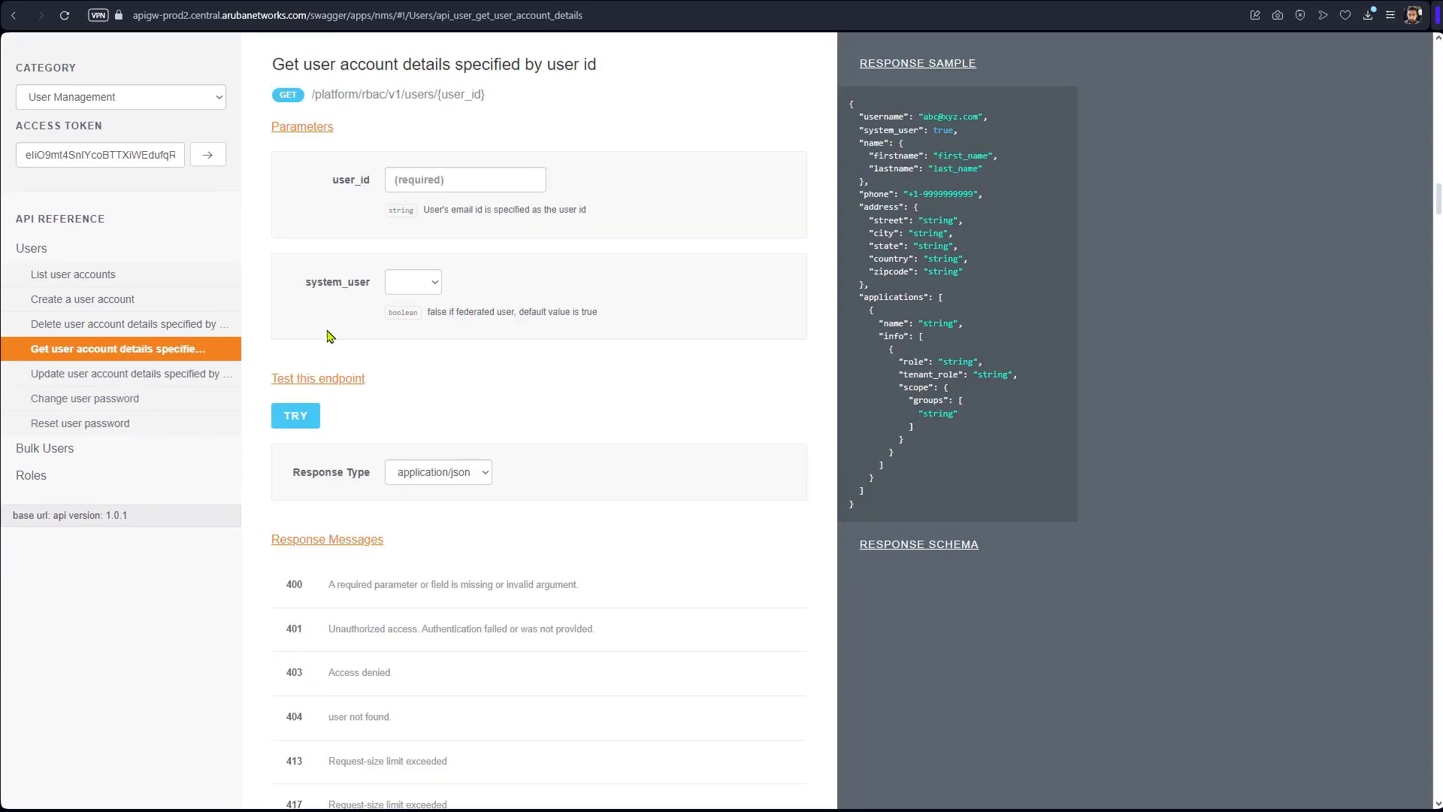
left_click(478, 184)
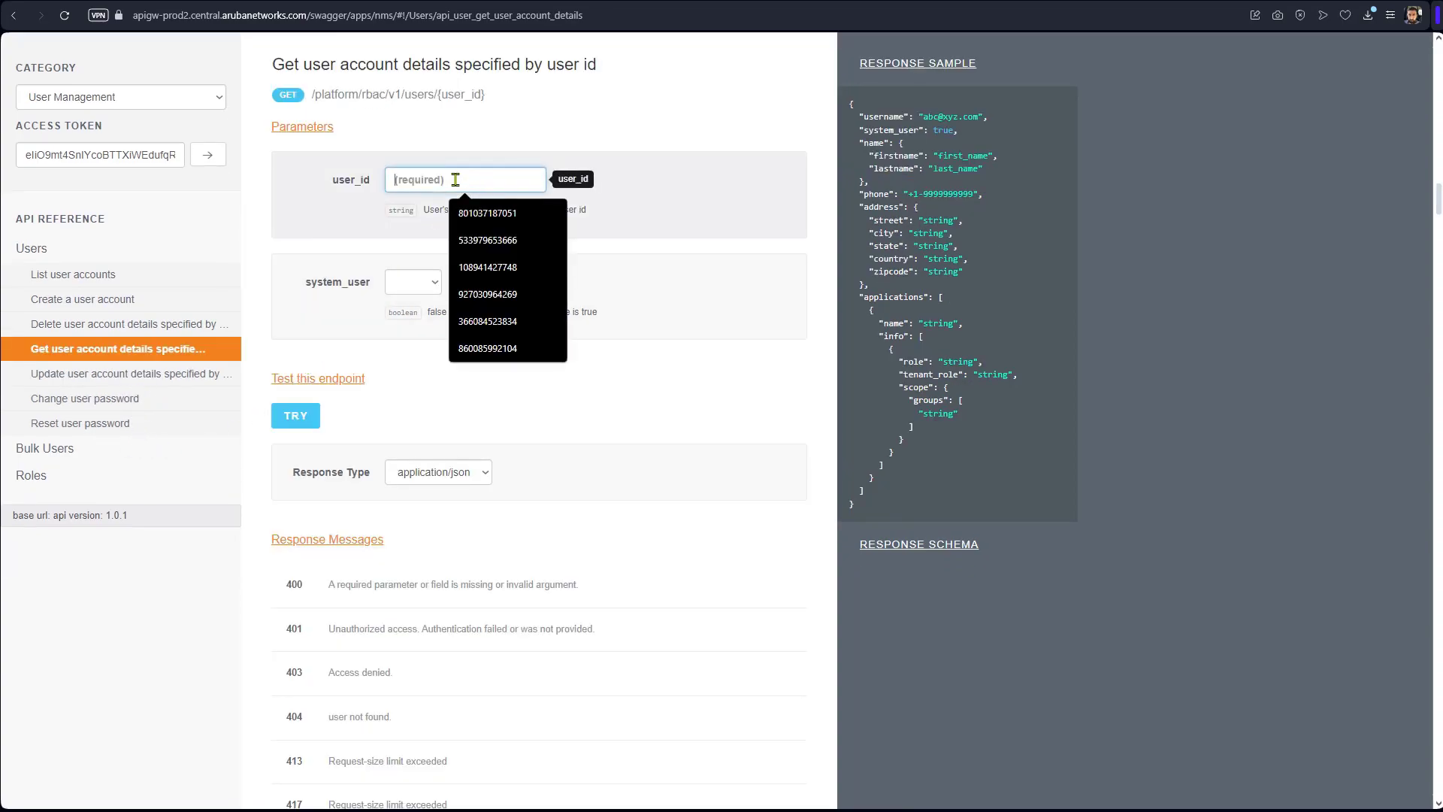
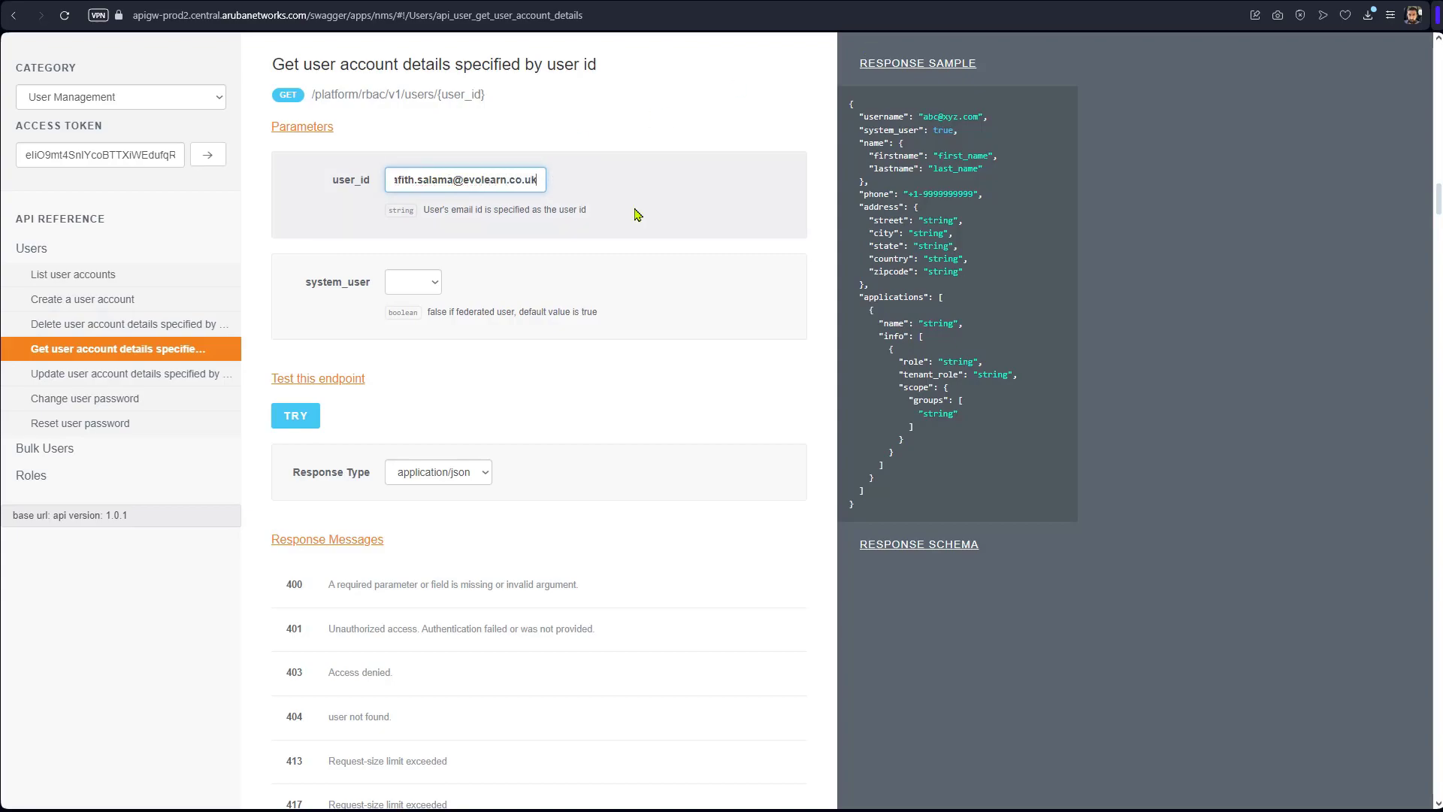
left_click(308, 425)
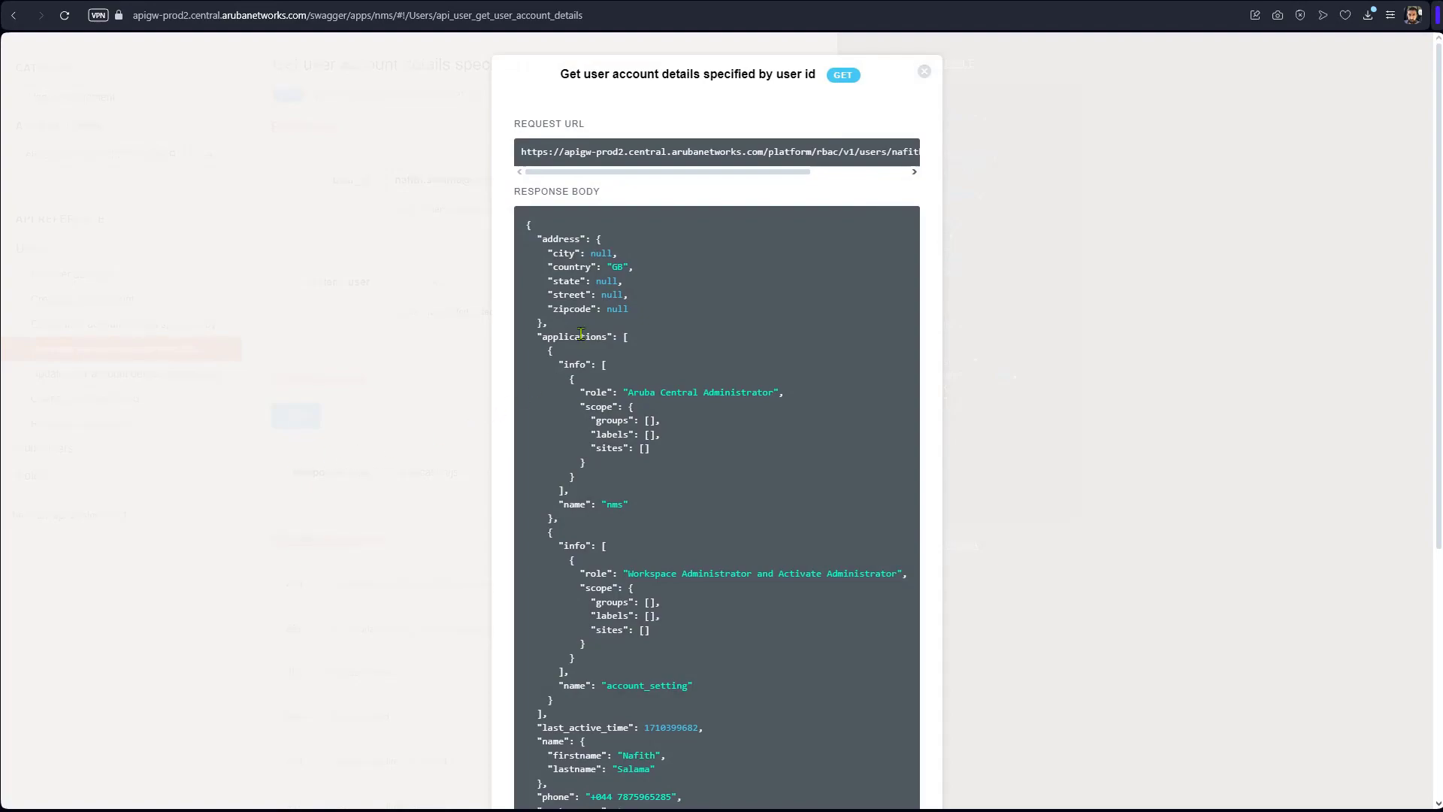
Review the response's Aruba Central Administrator role and its 200 response code.
scroll(568, 290, "down", 2)
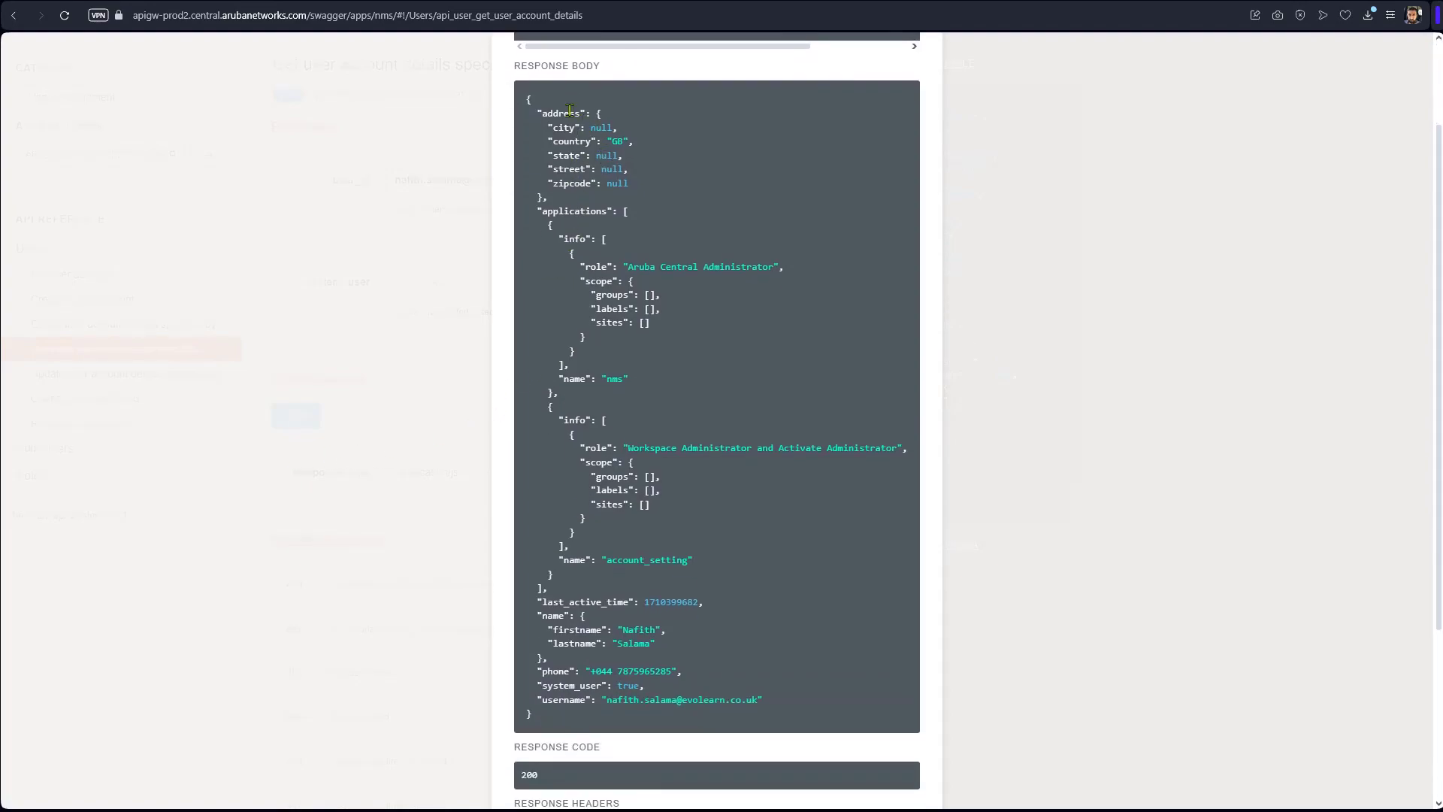
left_click_drag(526, 98, 766, 685)
left_click(816, 561)
scroll(816, 561, "down", 4)
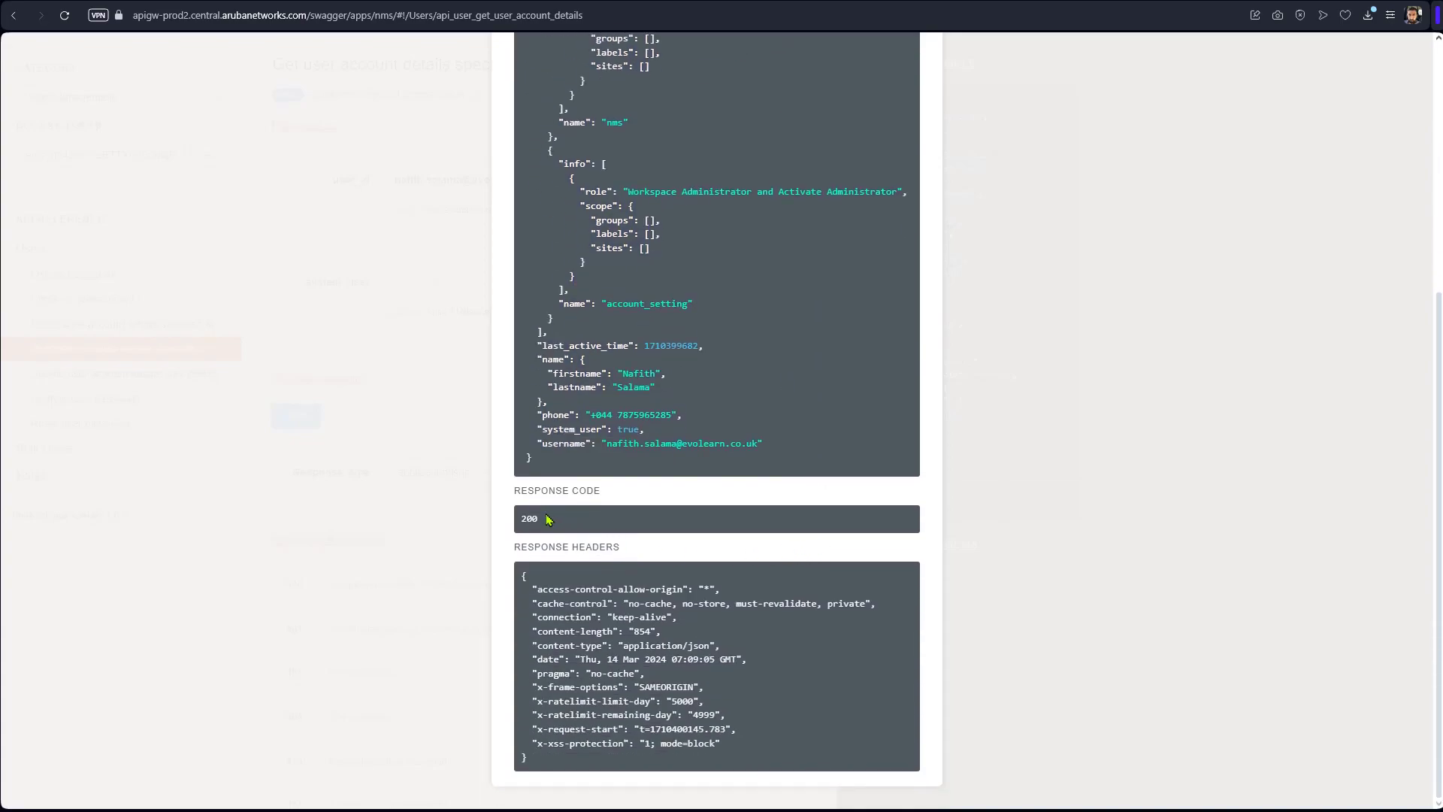
left_click_drag(548, 519, 525, 517)
scroll(1071, 348, "up", 10)
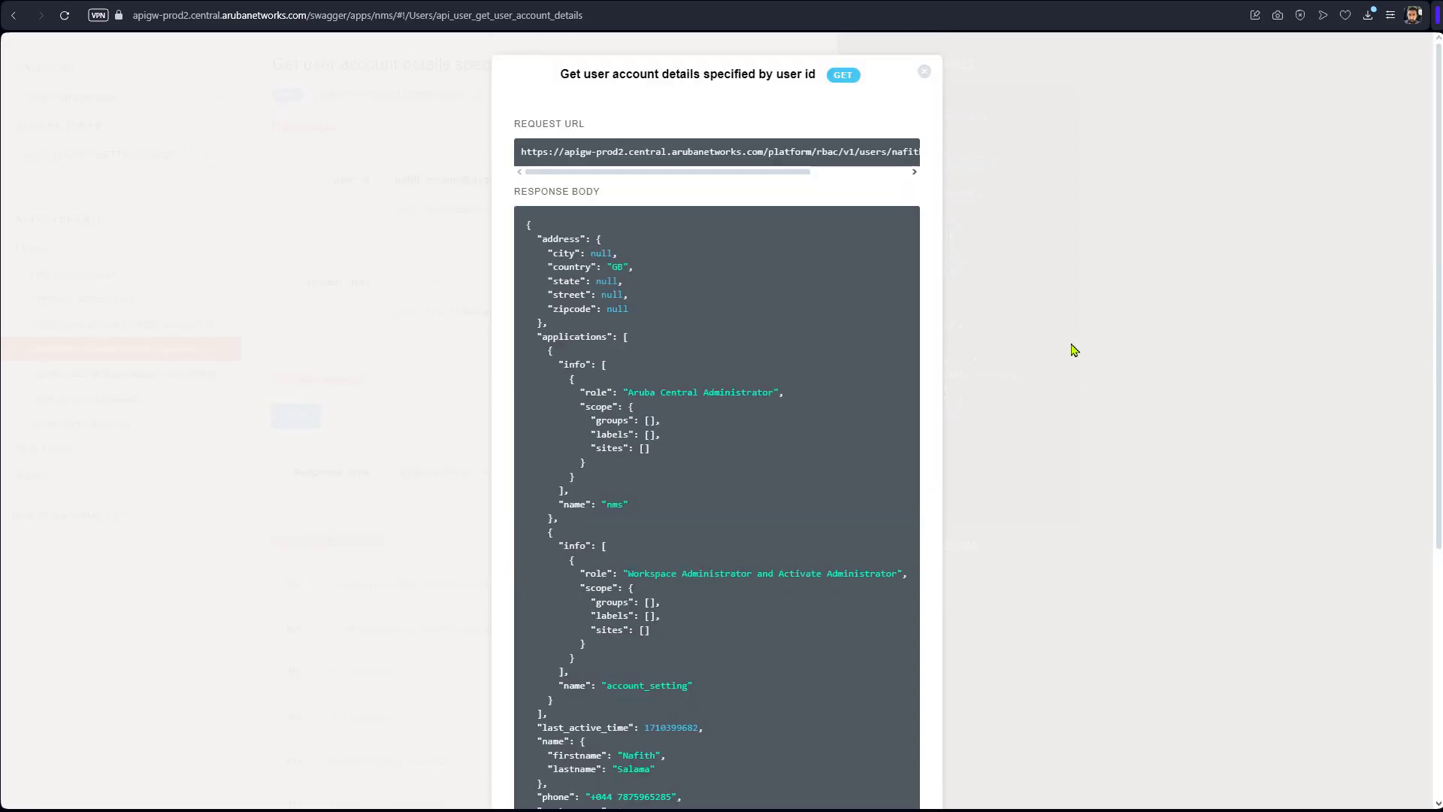
Close the previous response and send the List user accounts request.
left_click(927, 76)
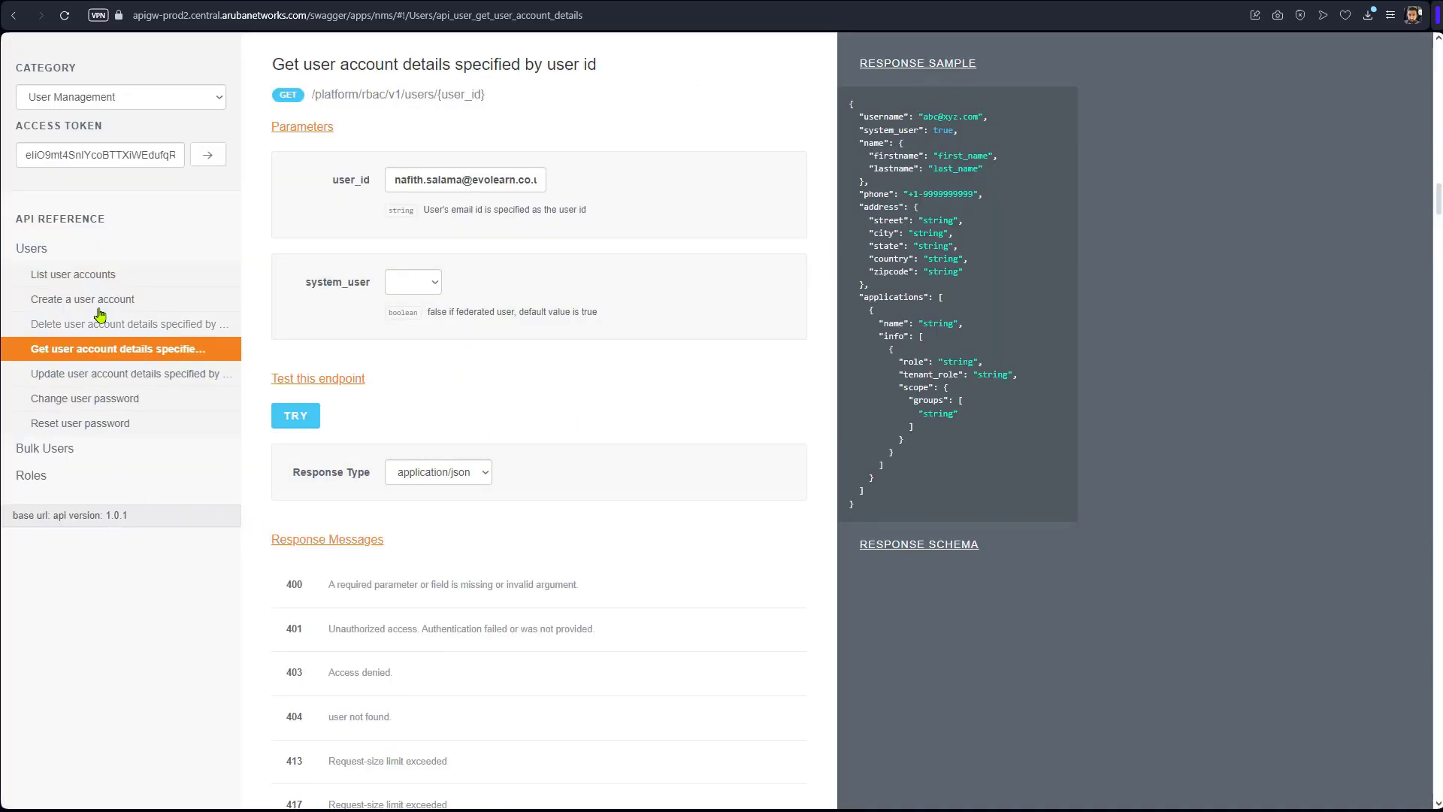
left_click(116, 285)
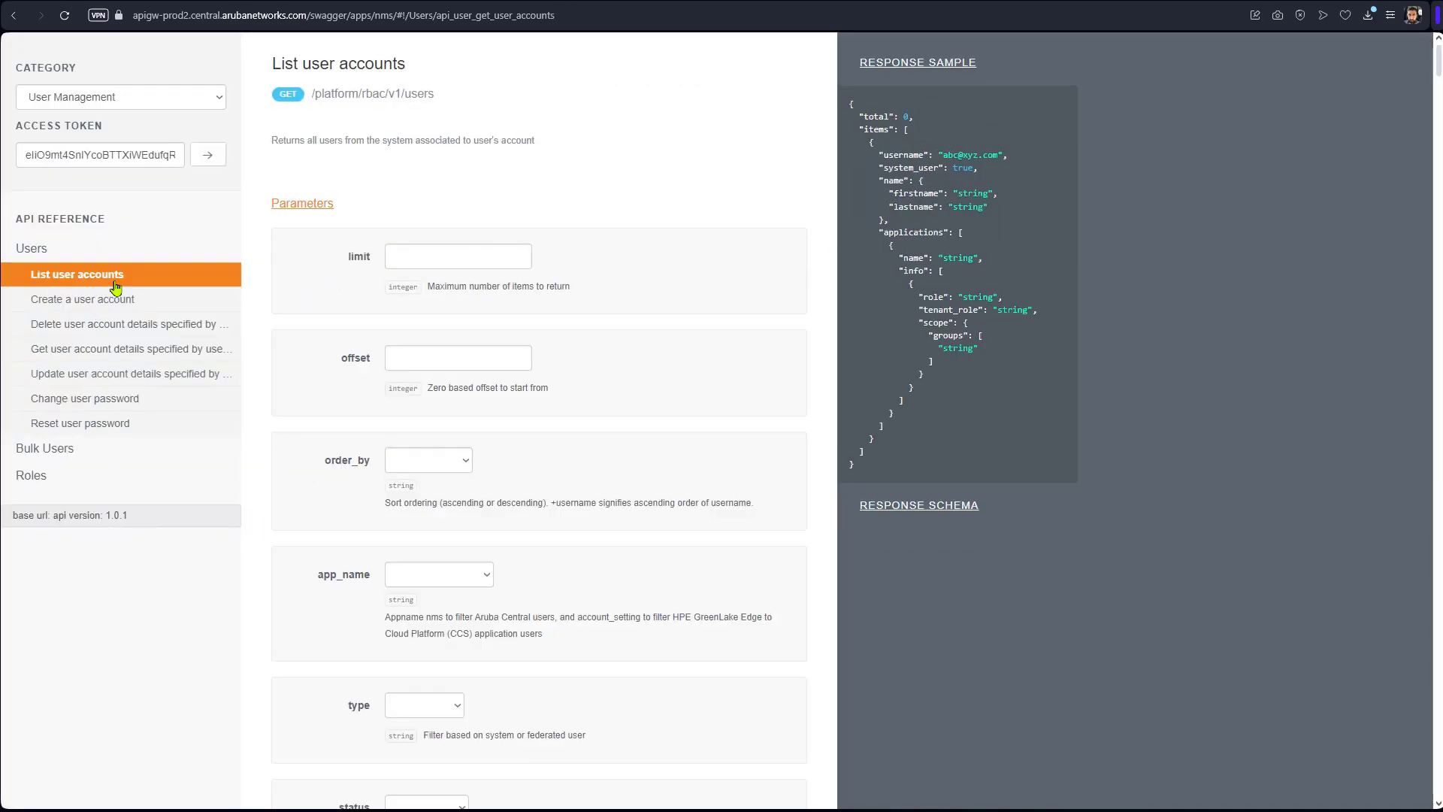
scroll(487, 575, "down", 5)
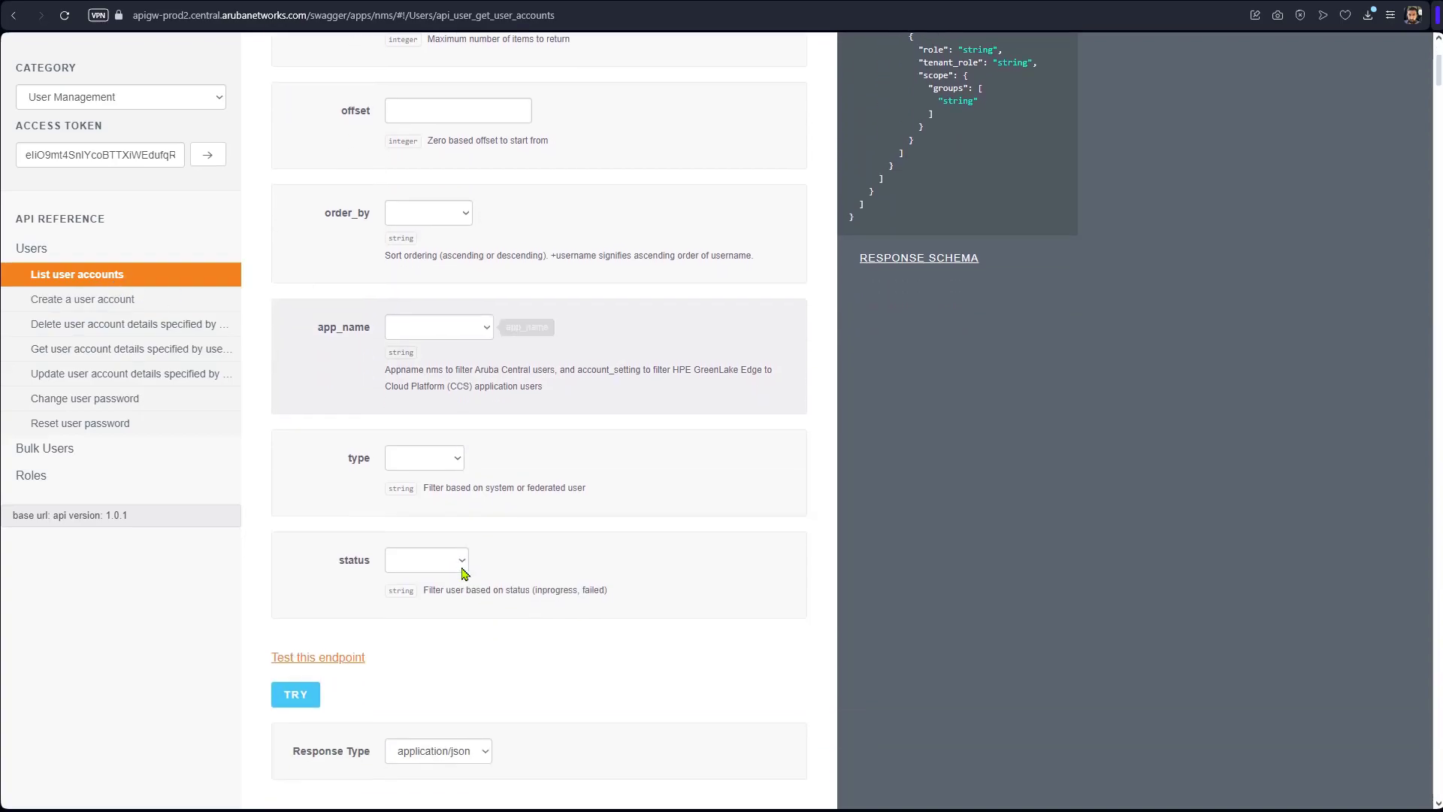
left_click(296, 567)
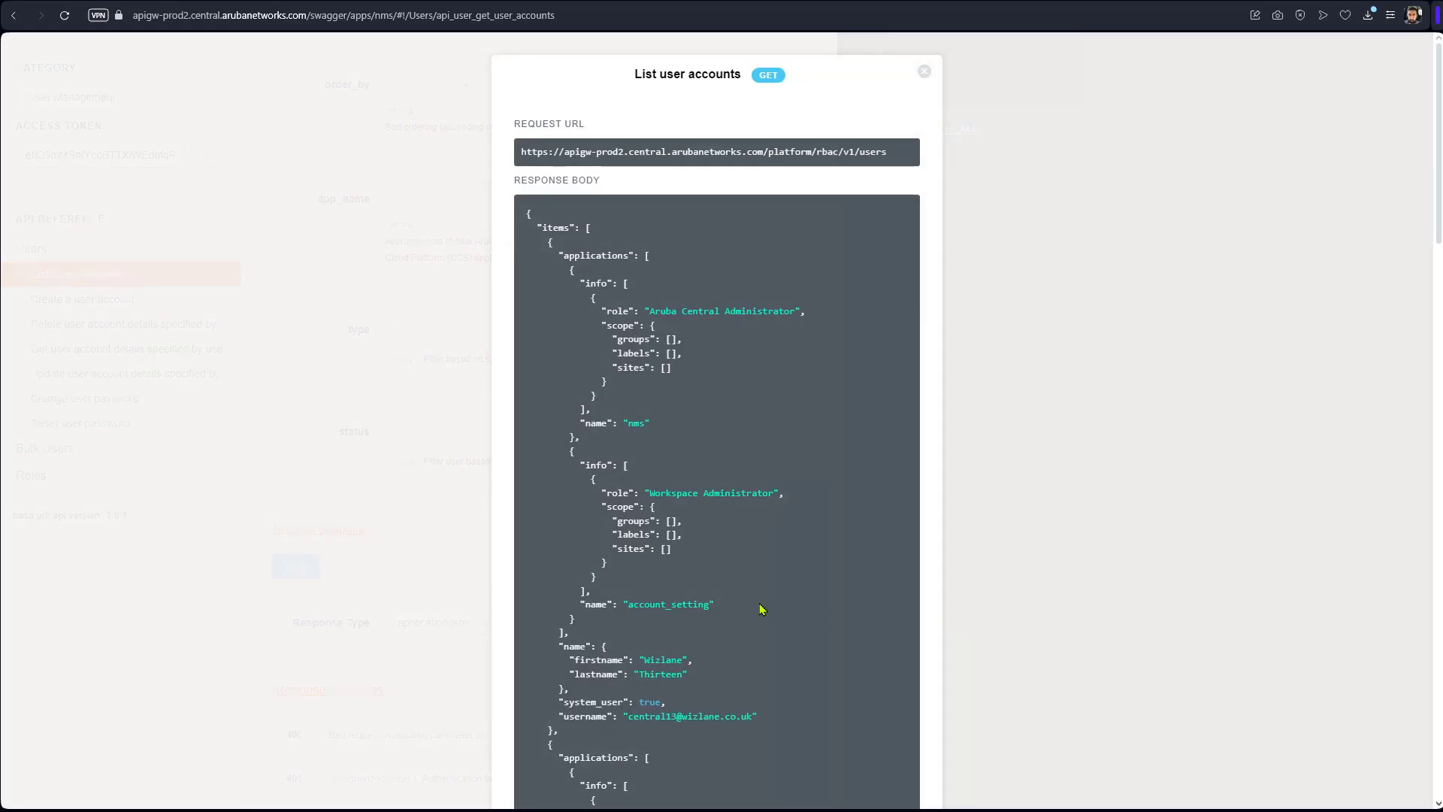
Scroll through the 200 response reviewing each user's username, first name and roles.
scroll(749, 556, "down", 10)
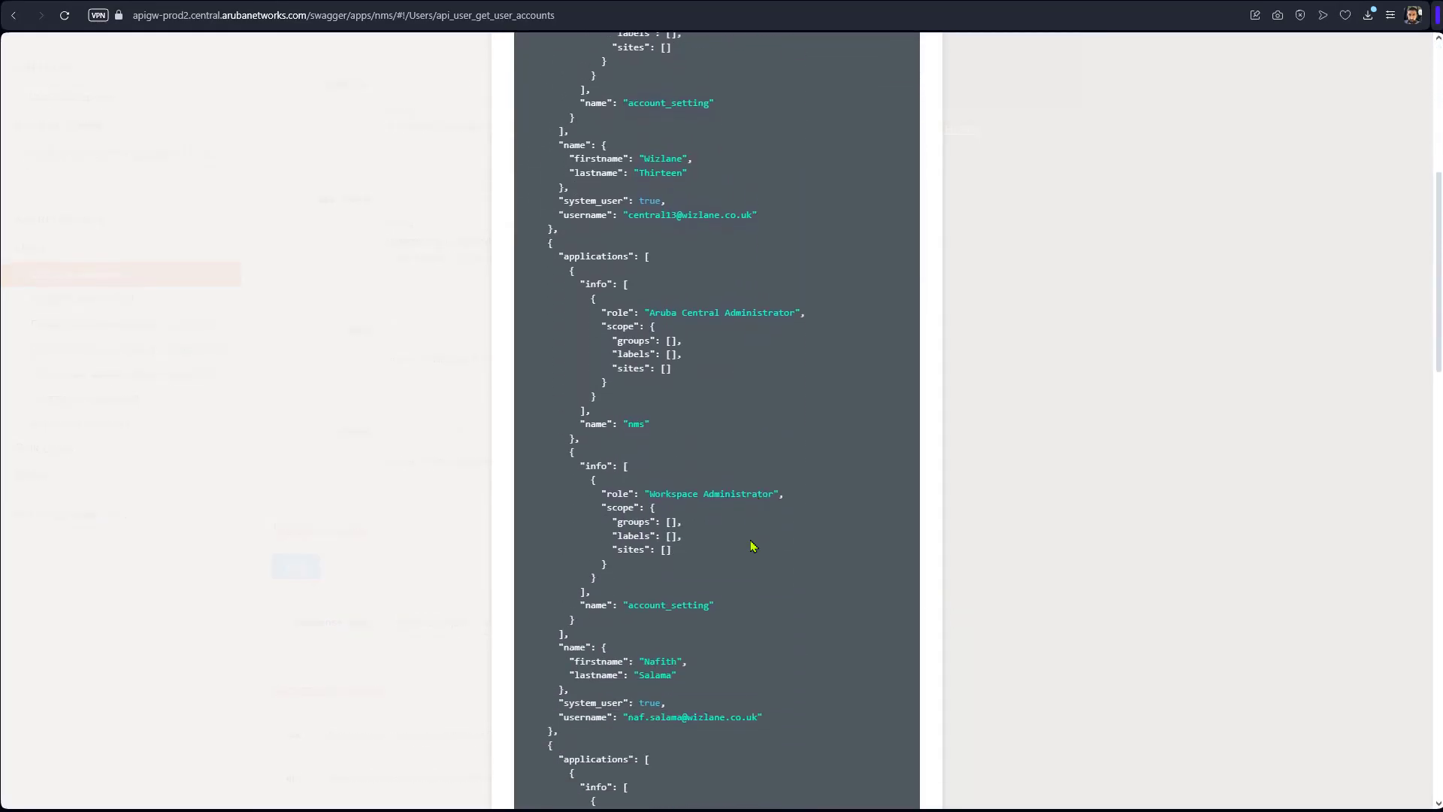
scroll(749, 548, "down", 3)
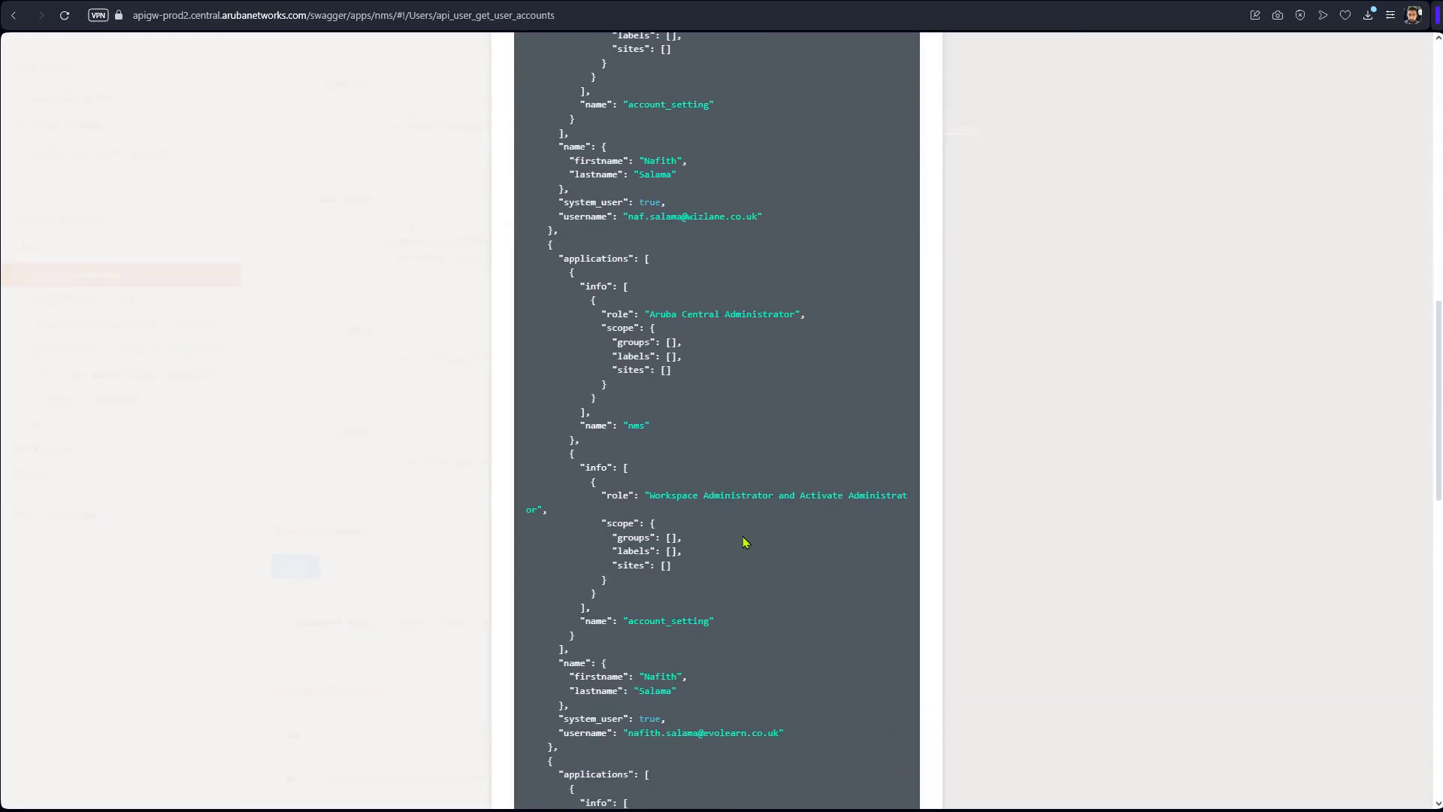
scroll(744, 542, "down", 20)
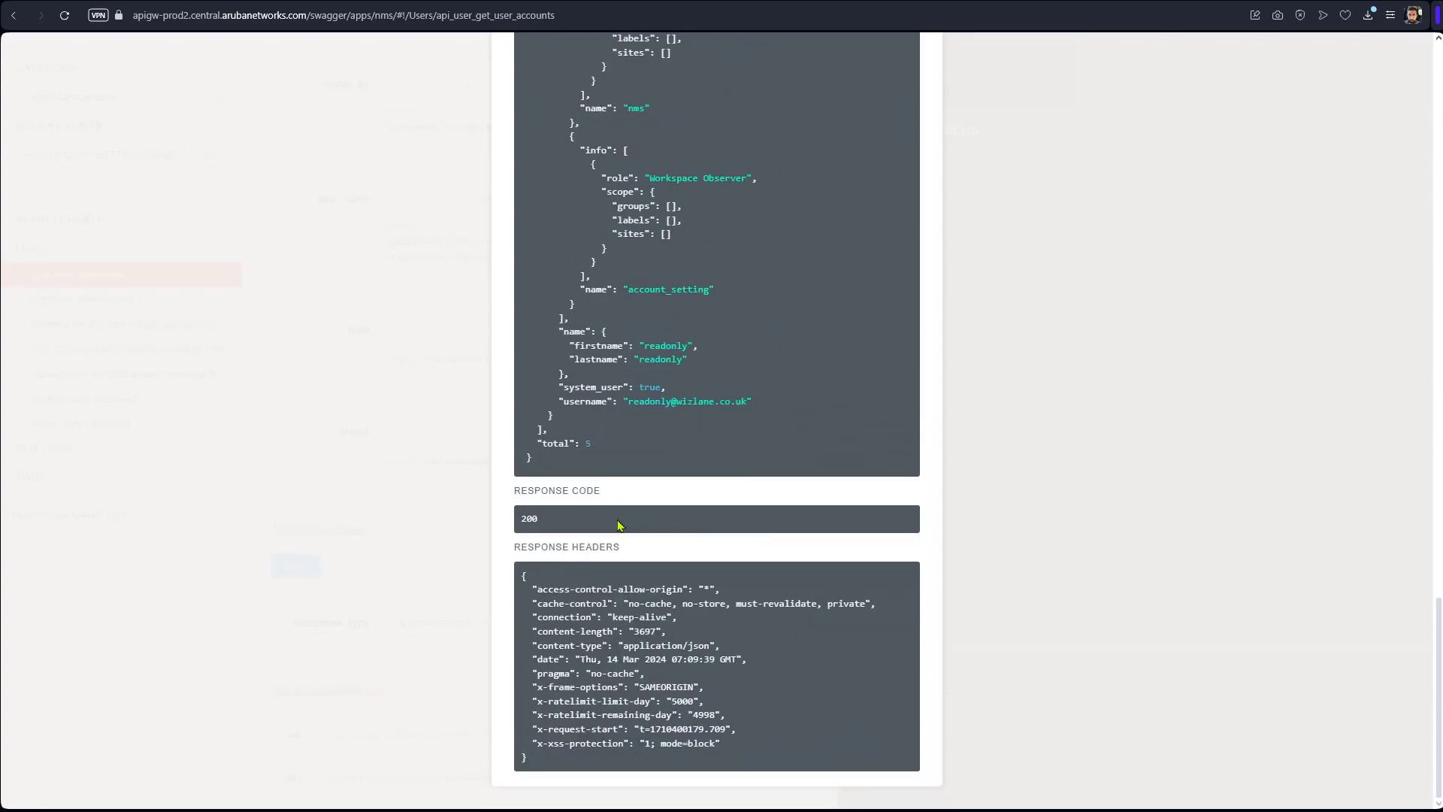
scroll(630, 530, "up", 2)
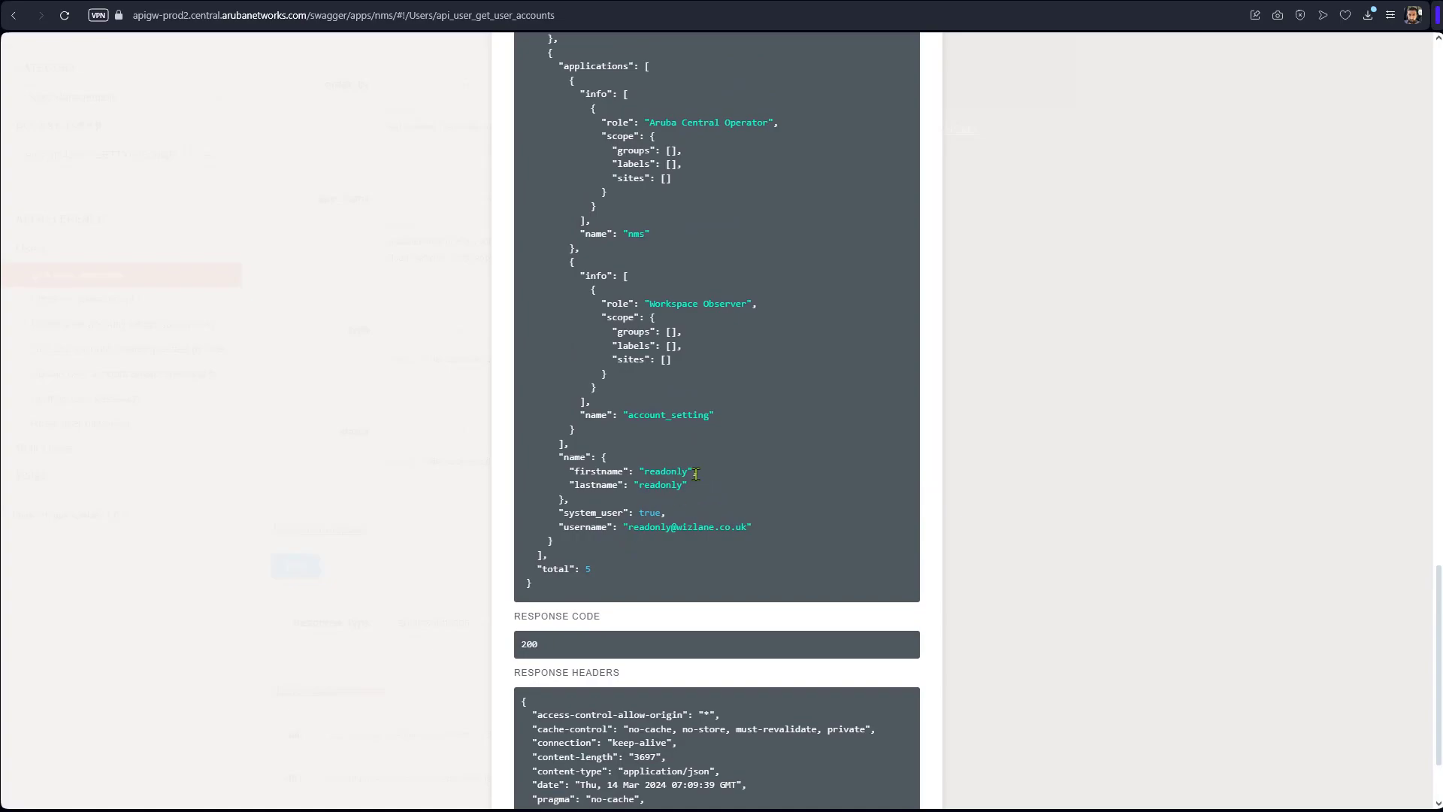
left_click_drag(685, 472, 646, 468)
scroll(654, 489, "up", 6)
scroll(665, 517, "up", 3)
scroll(665, 517, "up", 2)
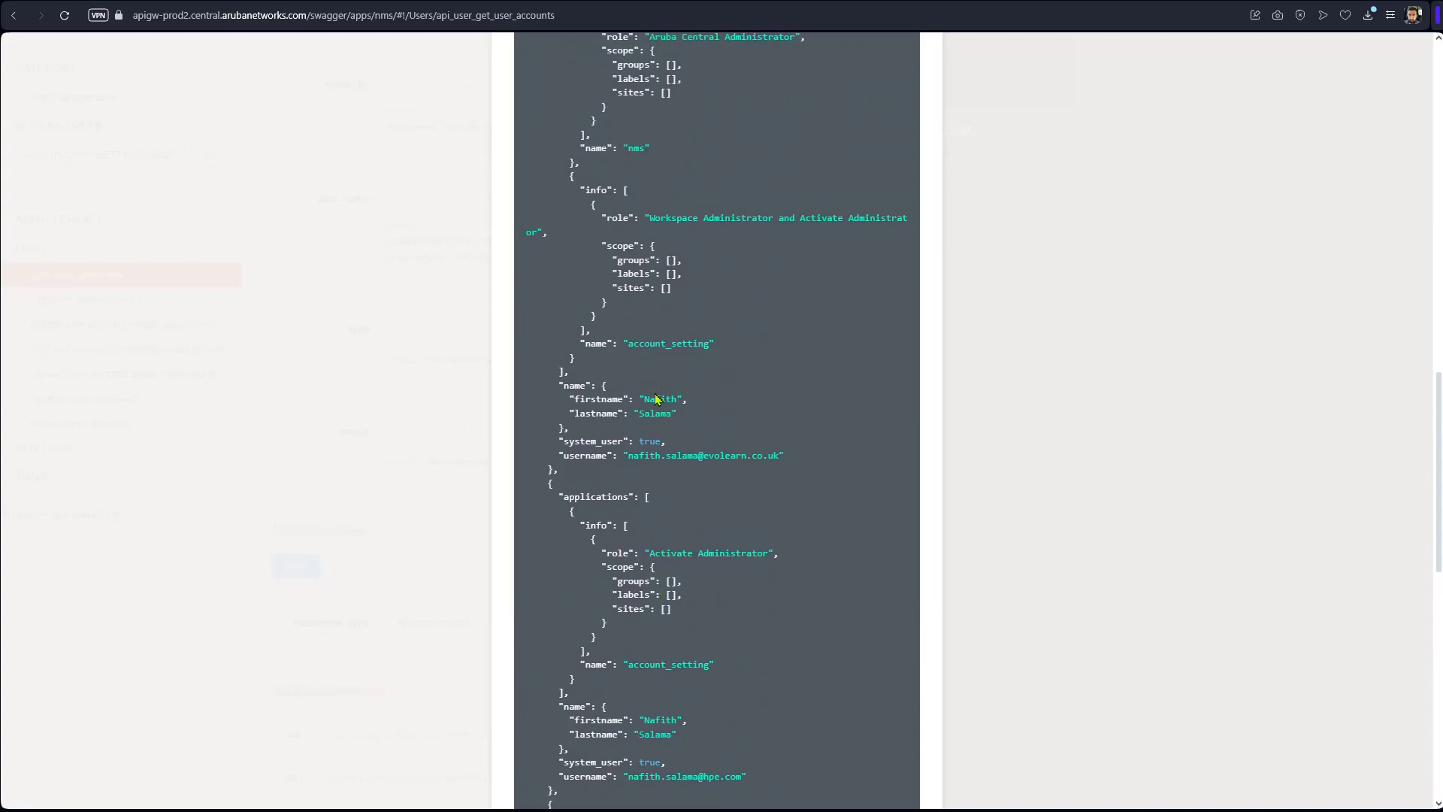
scroll(658, 409, "up", 9)
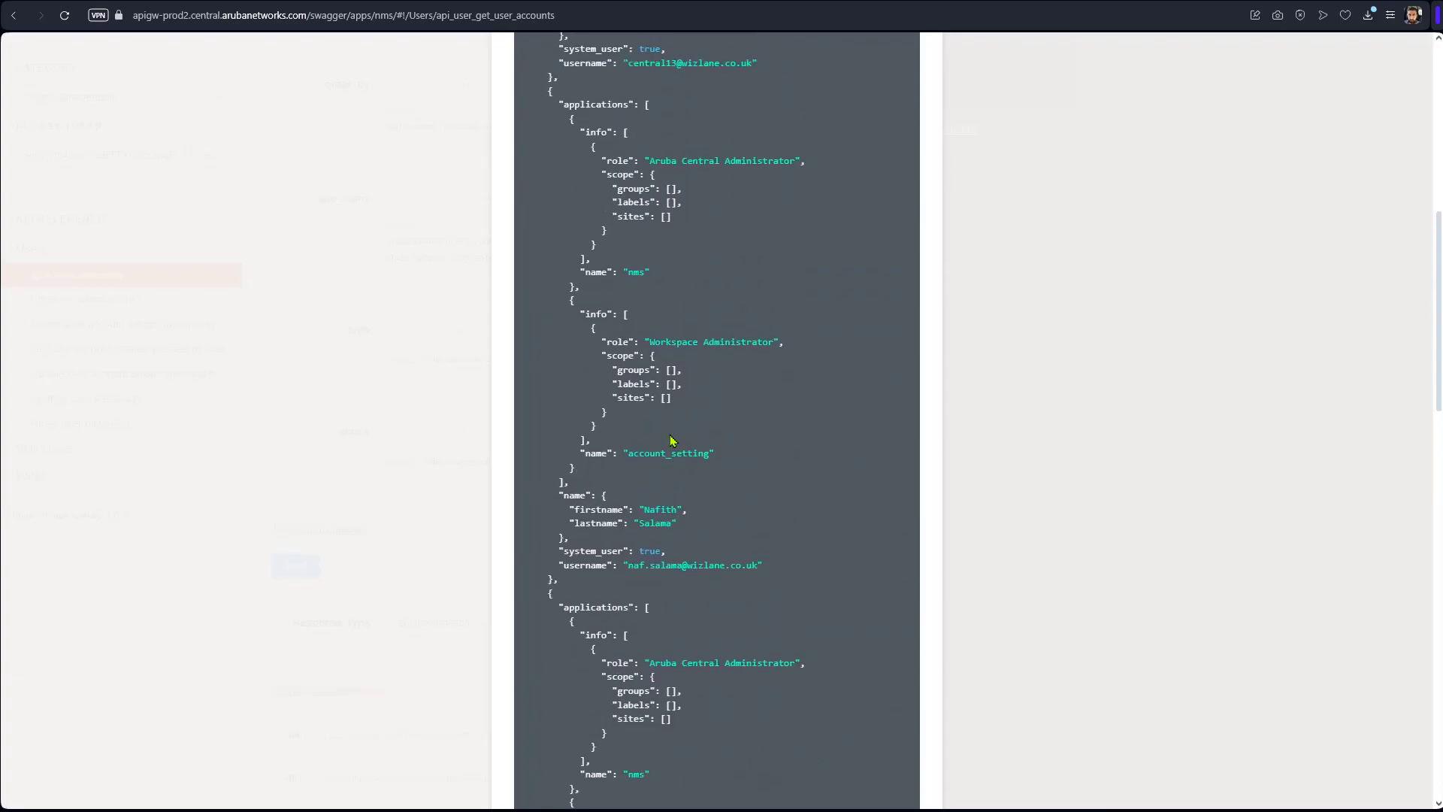
scroll(673, 441, "up", 4)
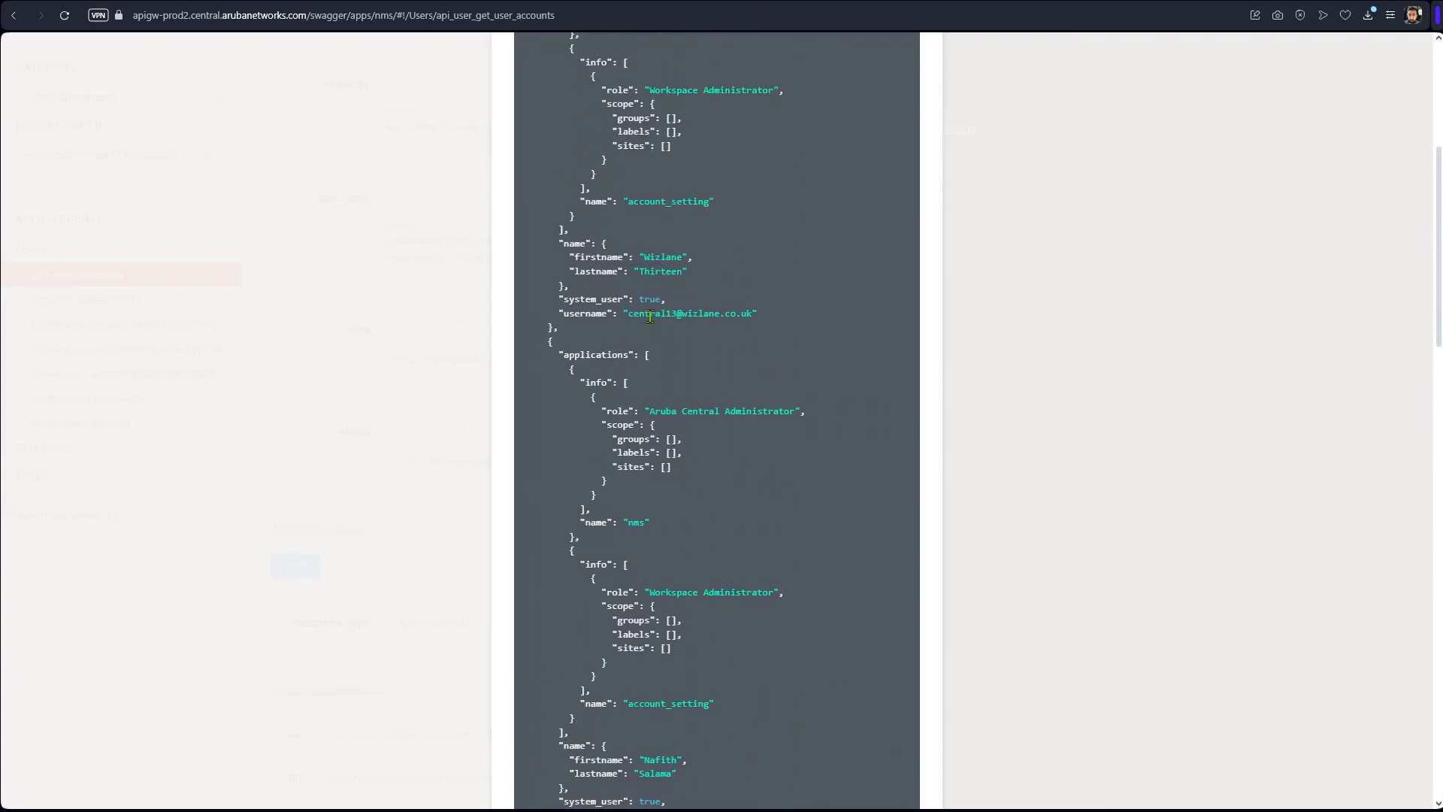
left_click_drag(650, 316, 669, 300)
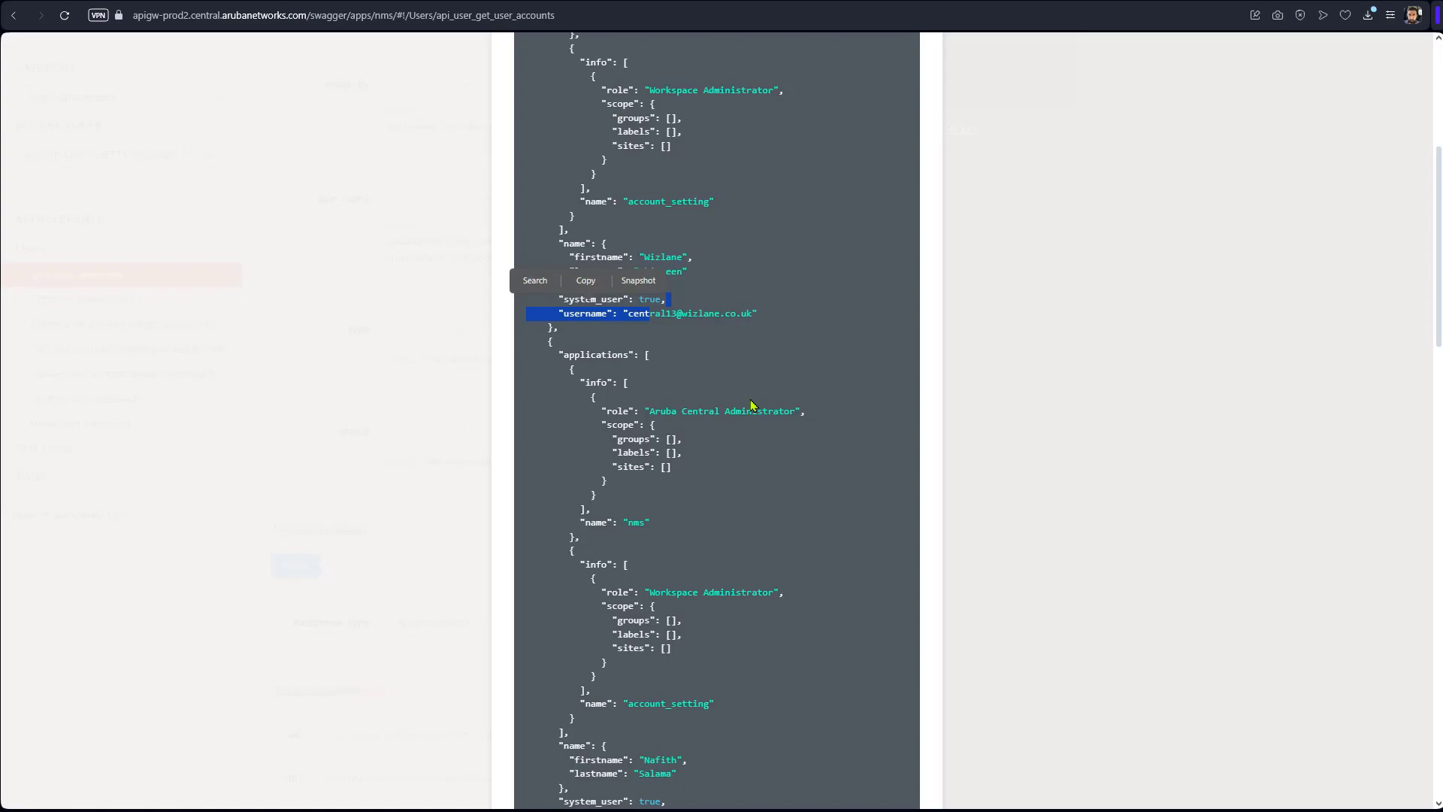
scroll(711, 429, "up", 5)
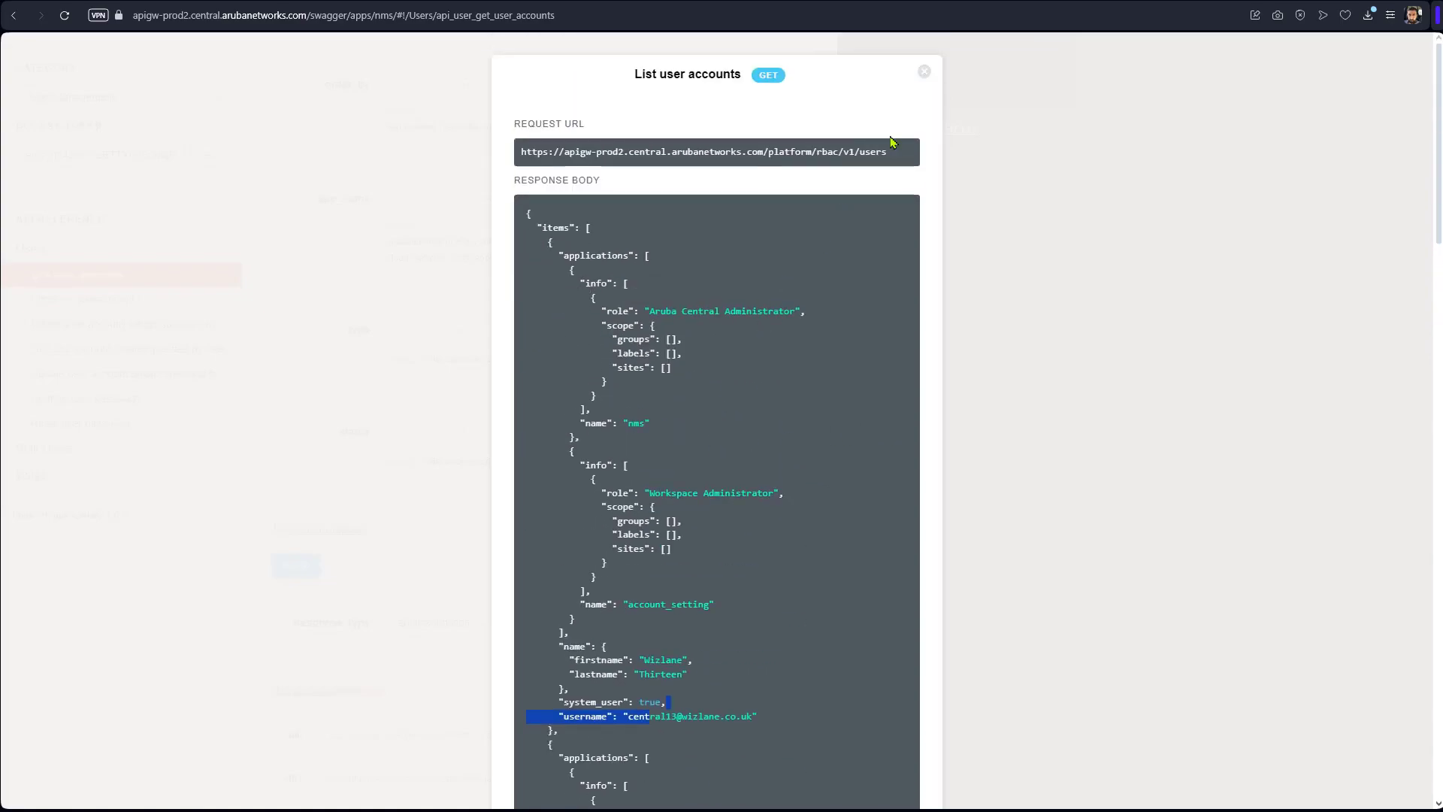
Close the user list response and switch the API category to Monitoring.
left_click(925, 74)
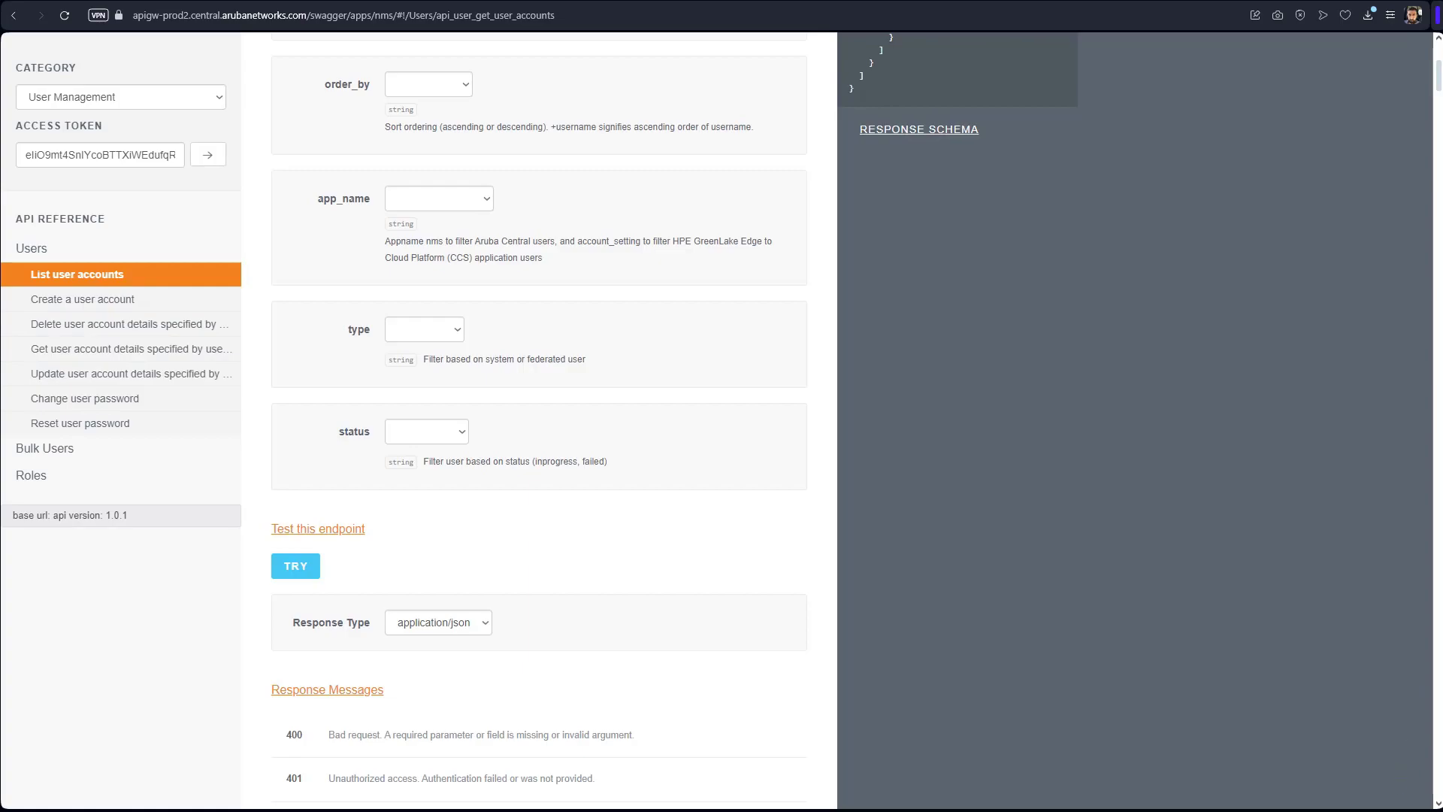
left_click(216, 101)
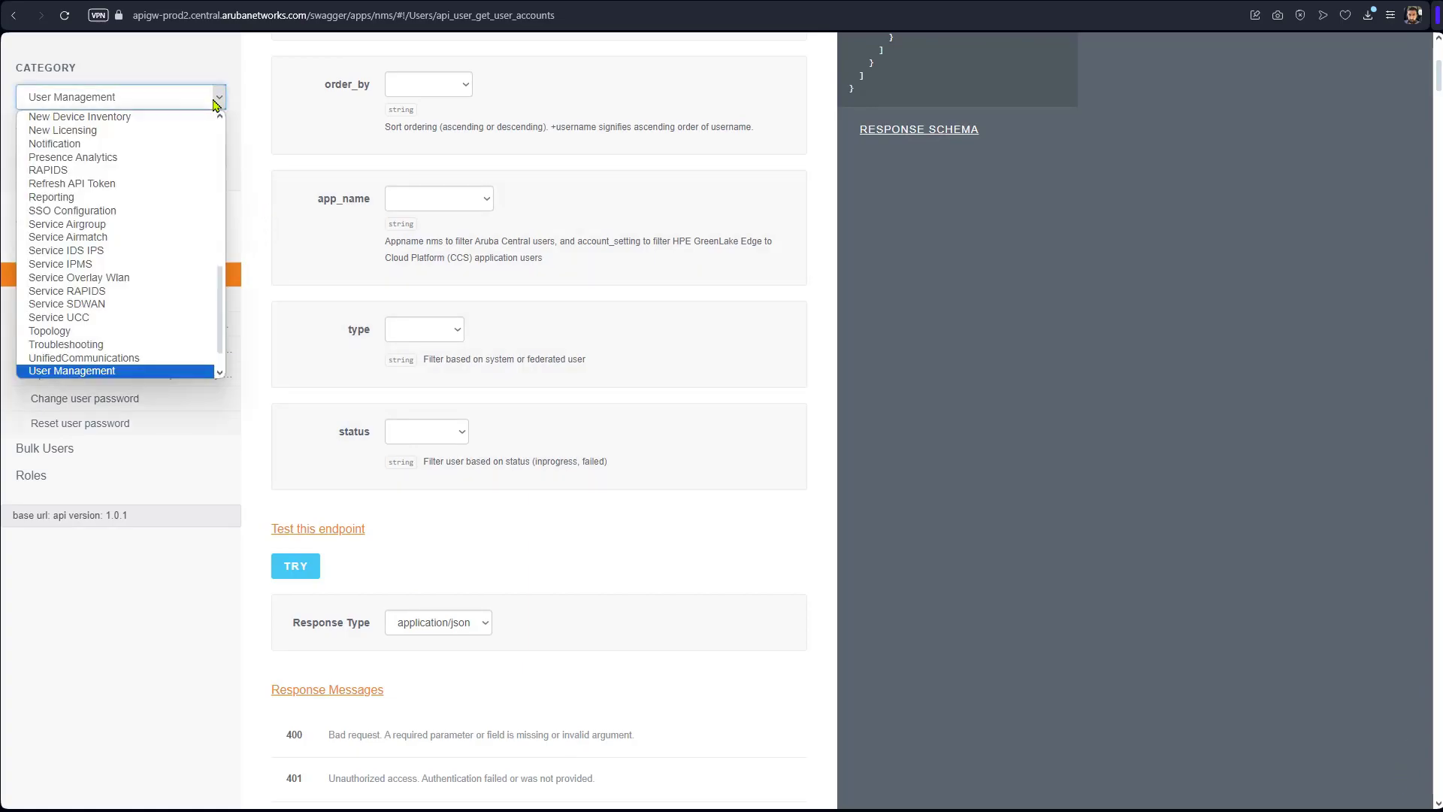
scroll(127, 259, "up", 10)
key("m")
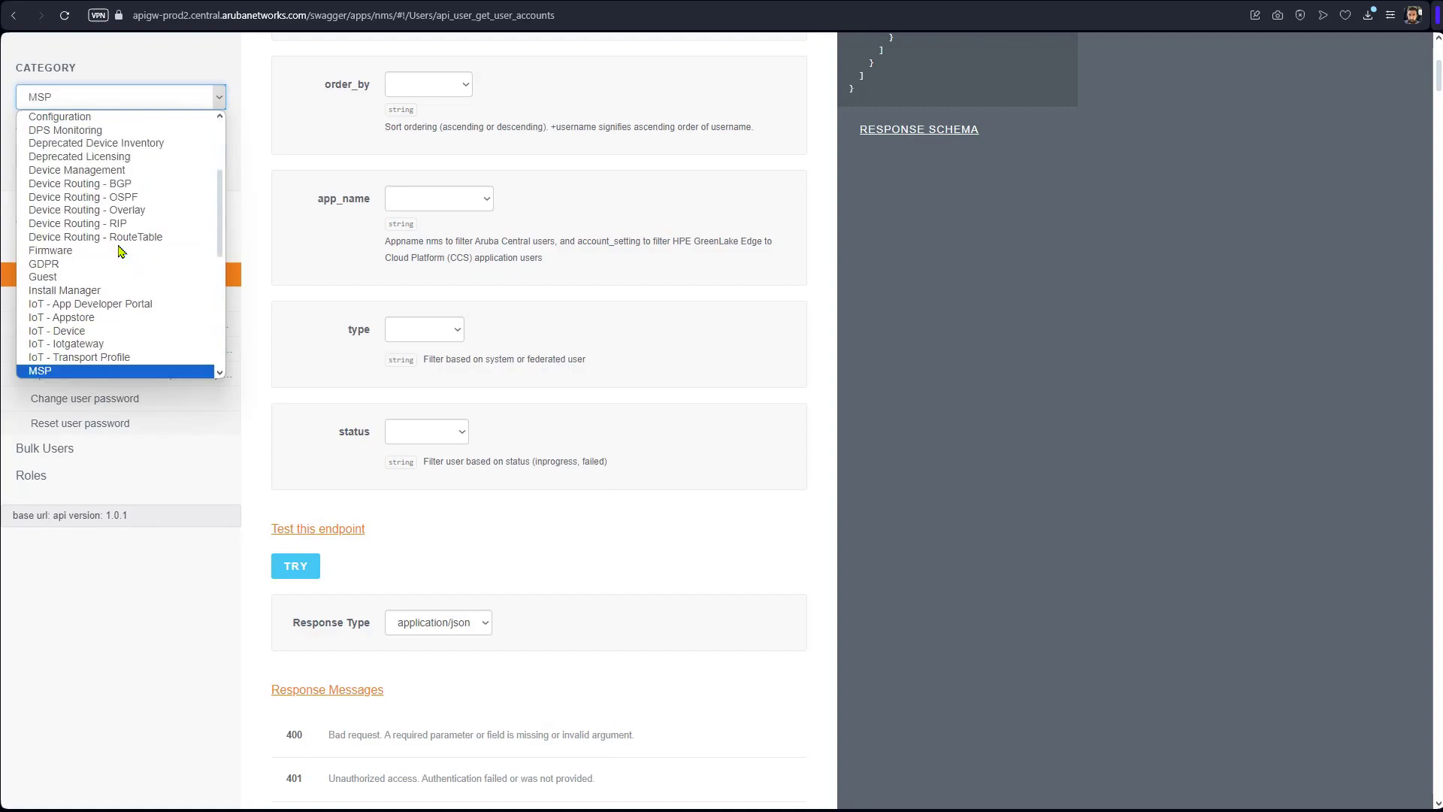
scroll(121, 252, "down", 3)
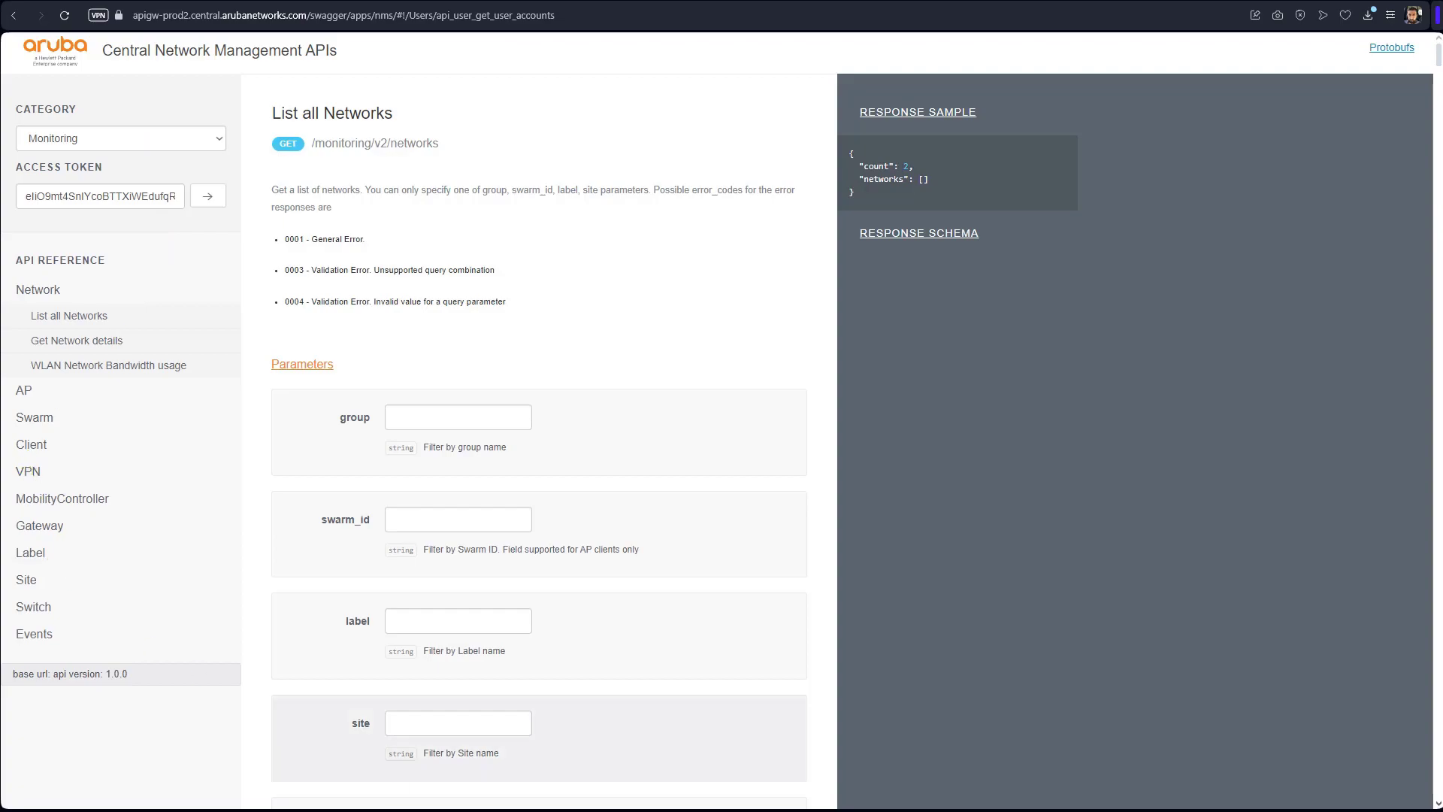
Send the List Access Points request and examine the first access point's MAC address.
left_click(23, 390)
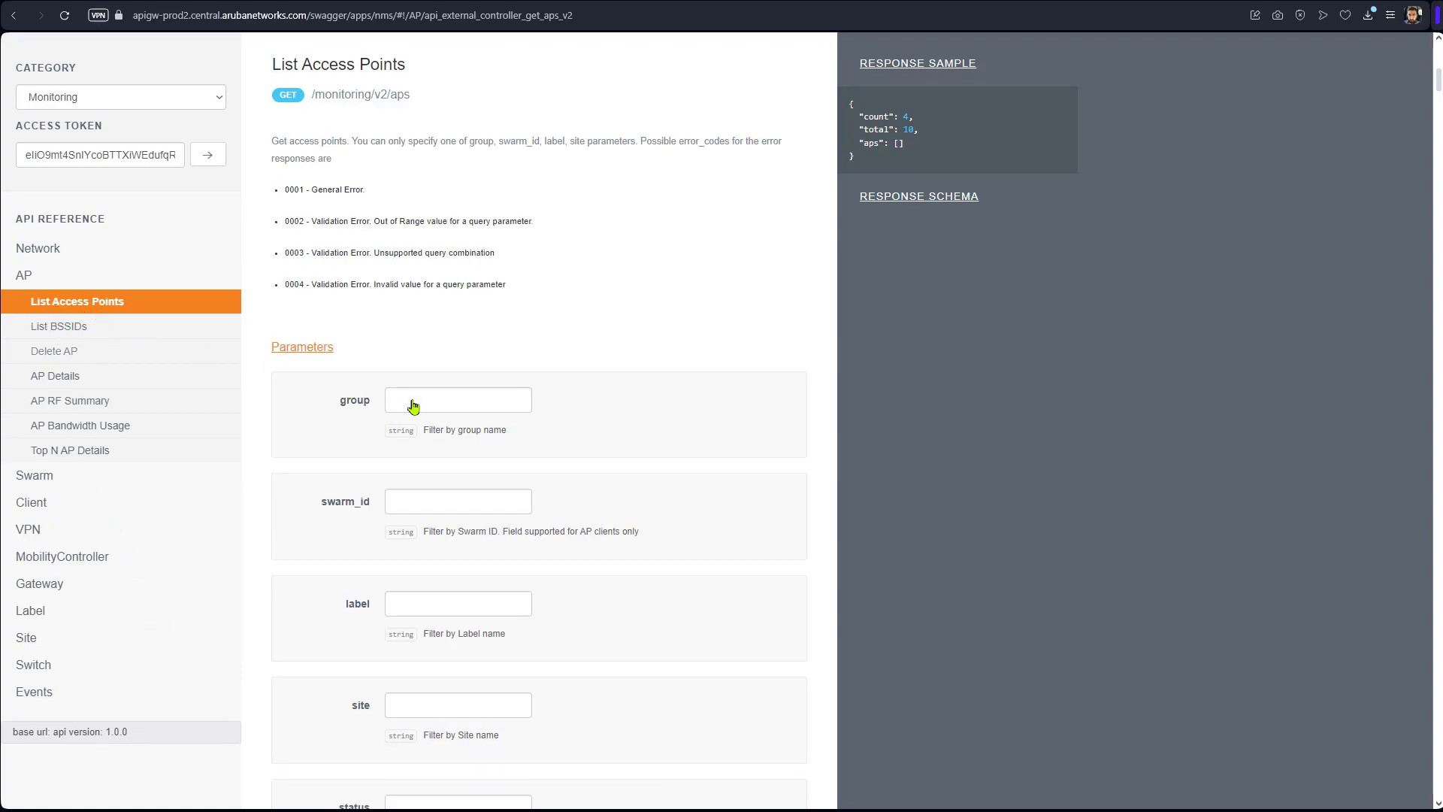
scroll(527, 436, "down", 15)
scroll(466, 441, "down", 10)
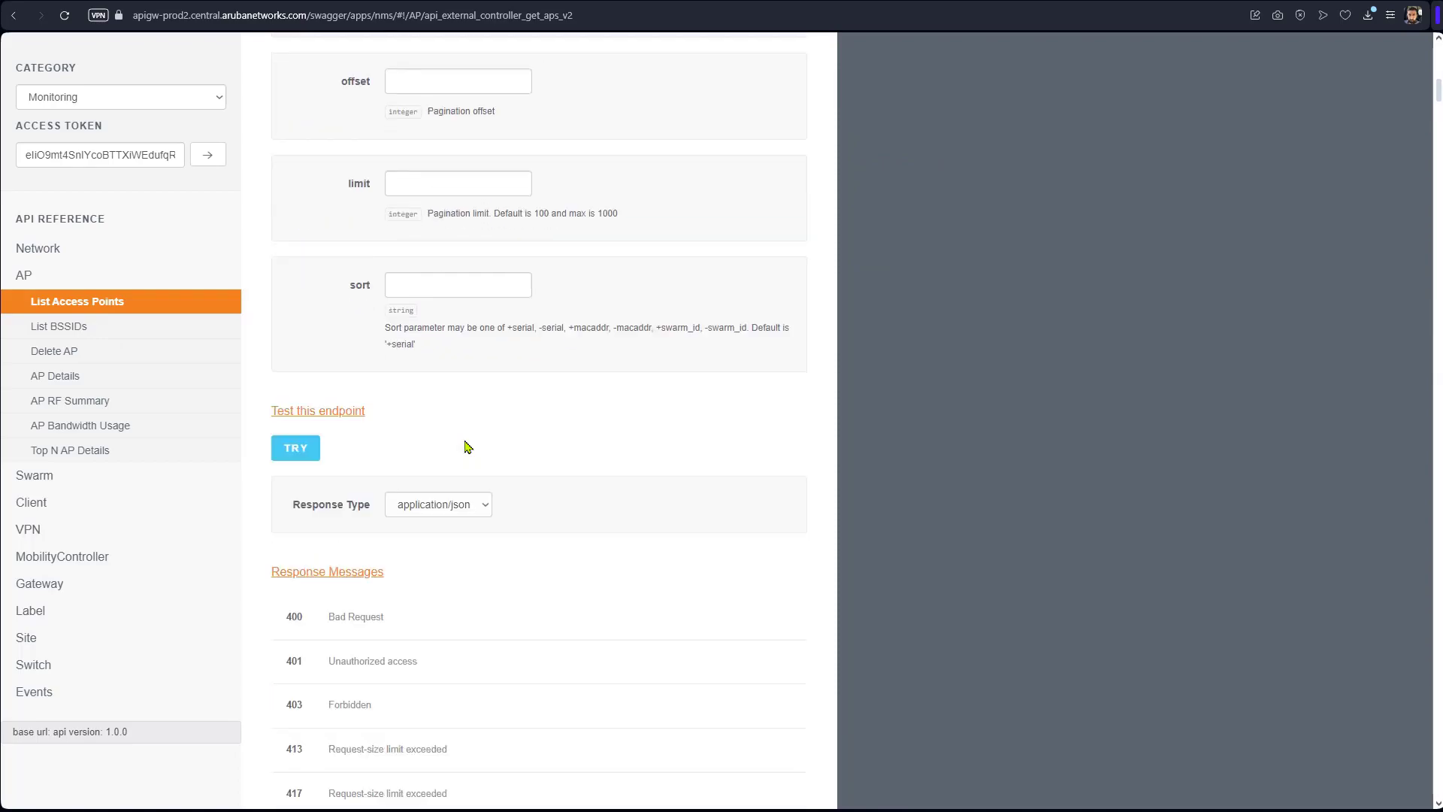
left_click(301, 234)
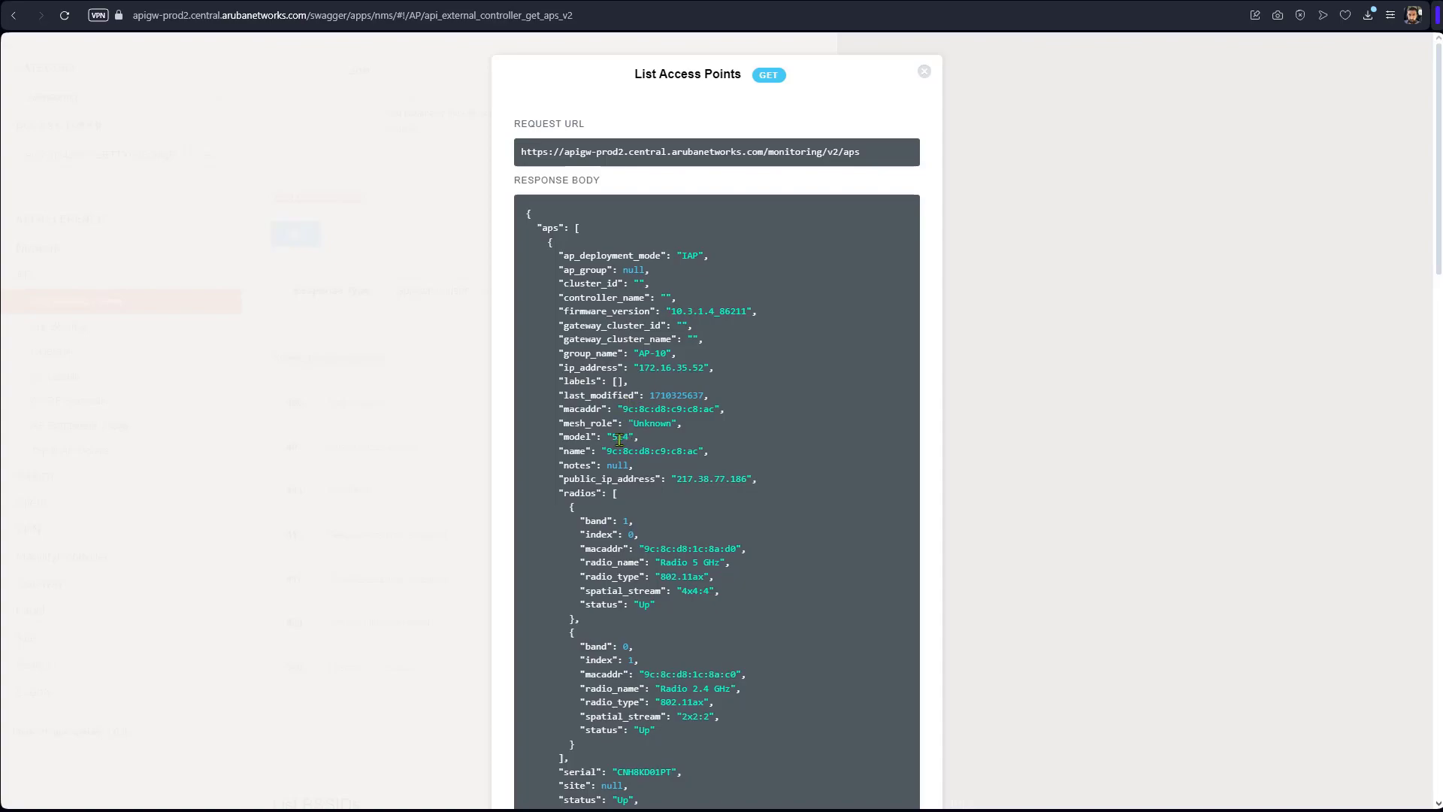
left_click_drag(632, 410, 711, 410)
Select serial numbers CNH8KD01RM and CNH8KD01QL in the response, then return to the top.
scroll(671, 469, "down", 6)
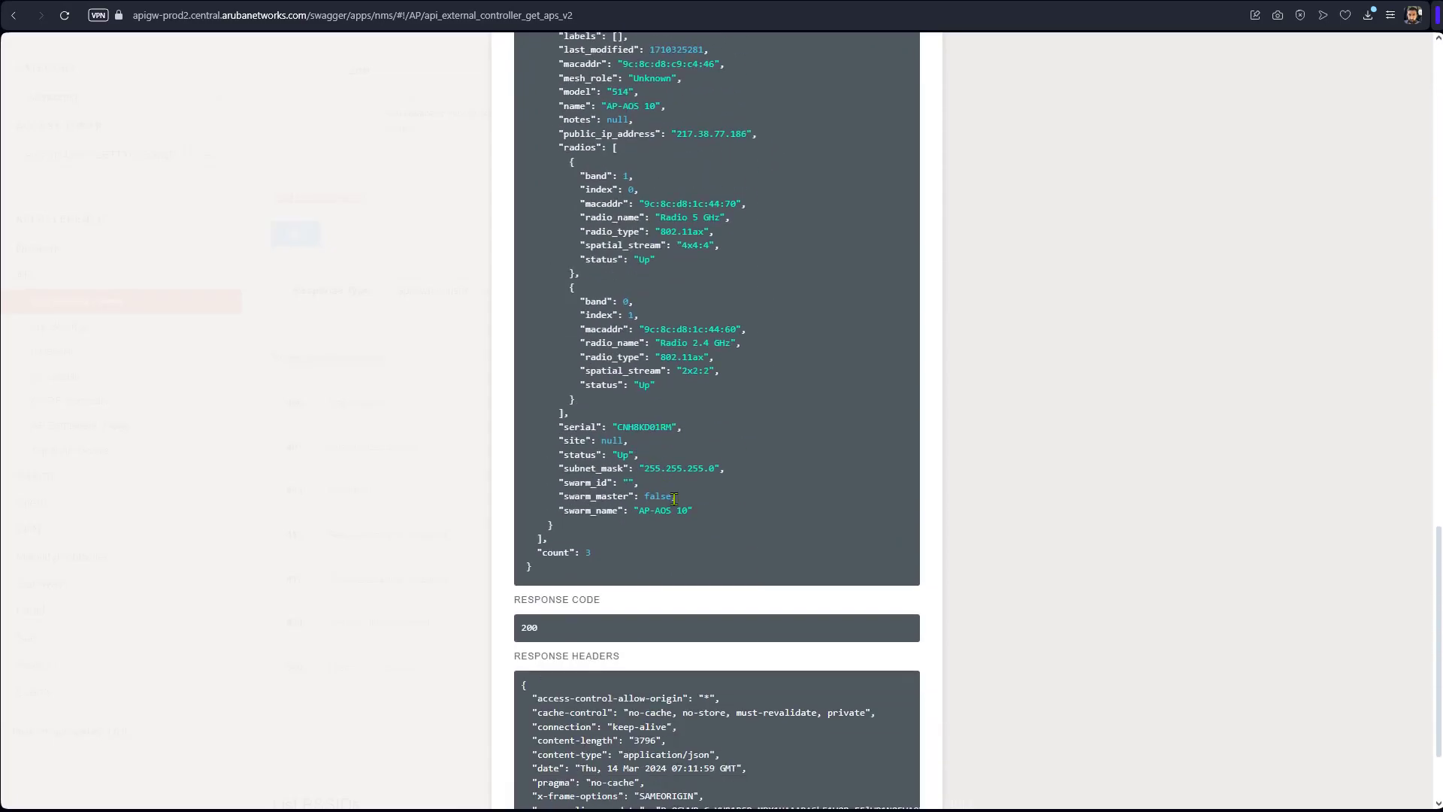
double_click(642, 426)
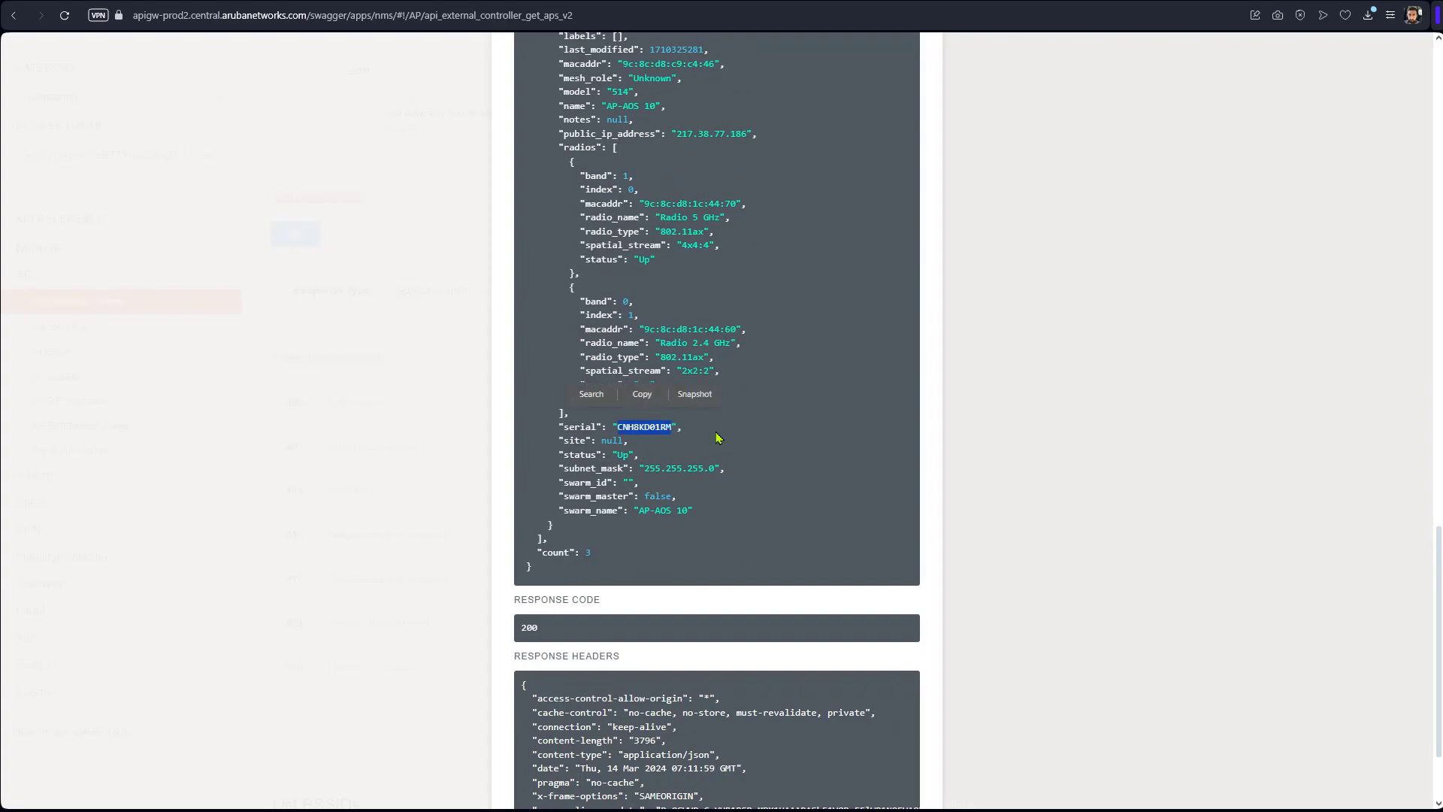
scroll(715, 440, "up", 2)
scroll(715, 440, "up", 4)
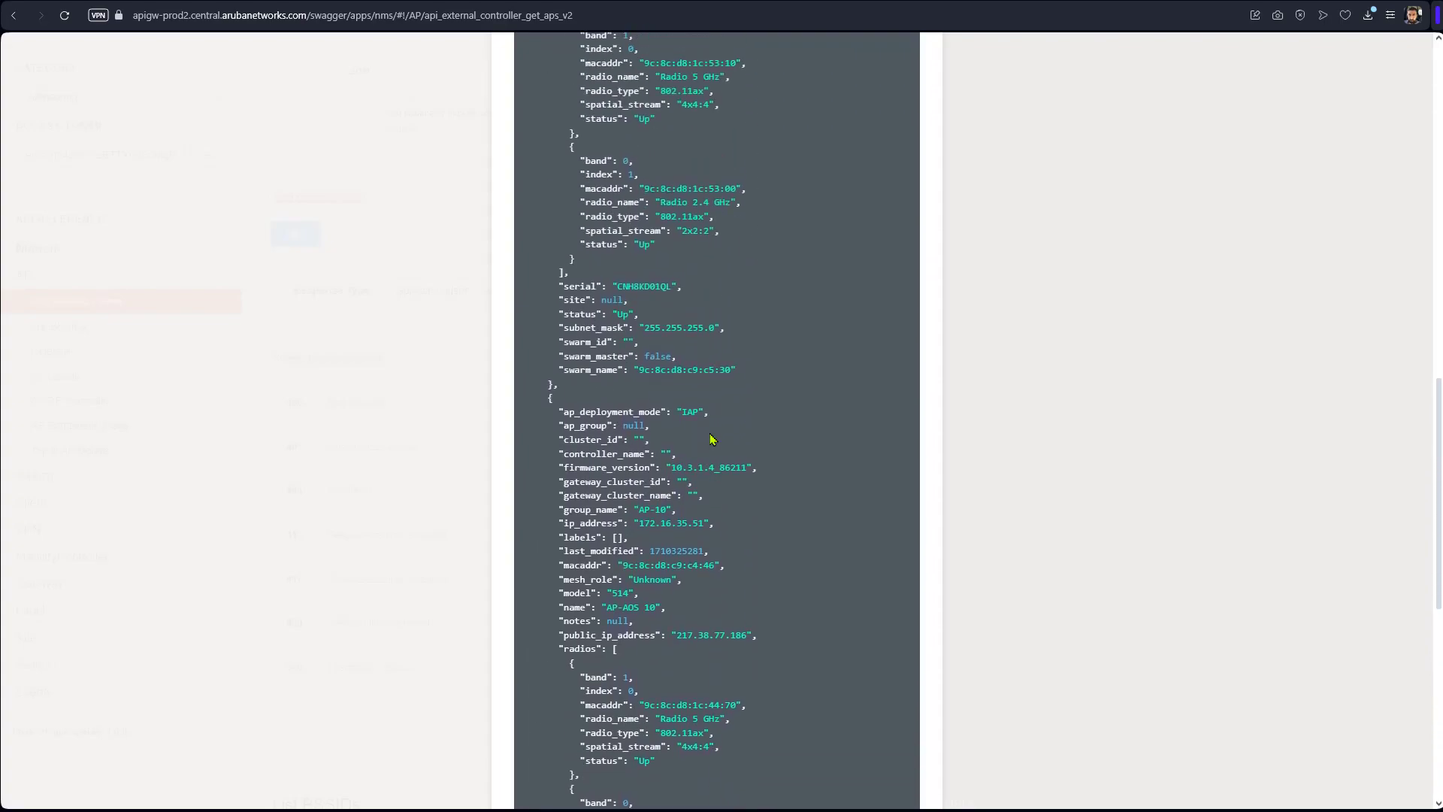
double_click(650, 286)
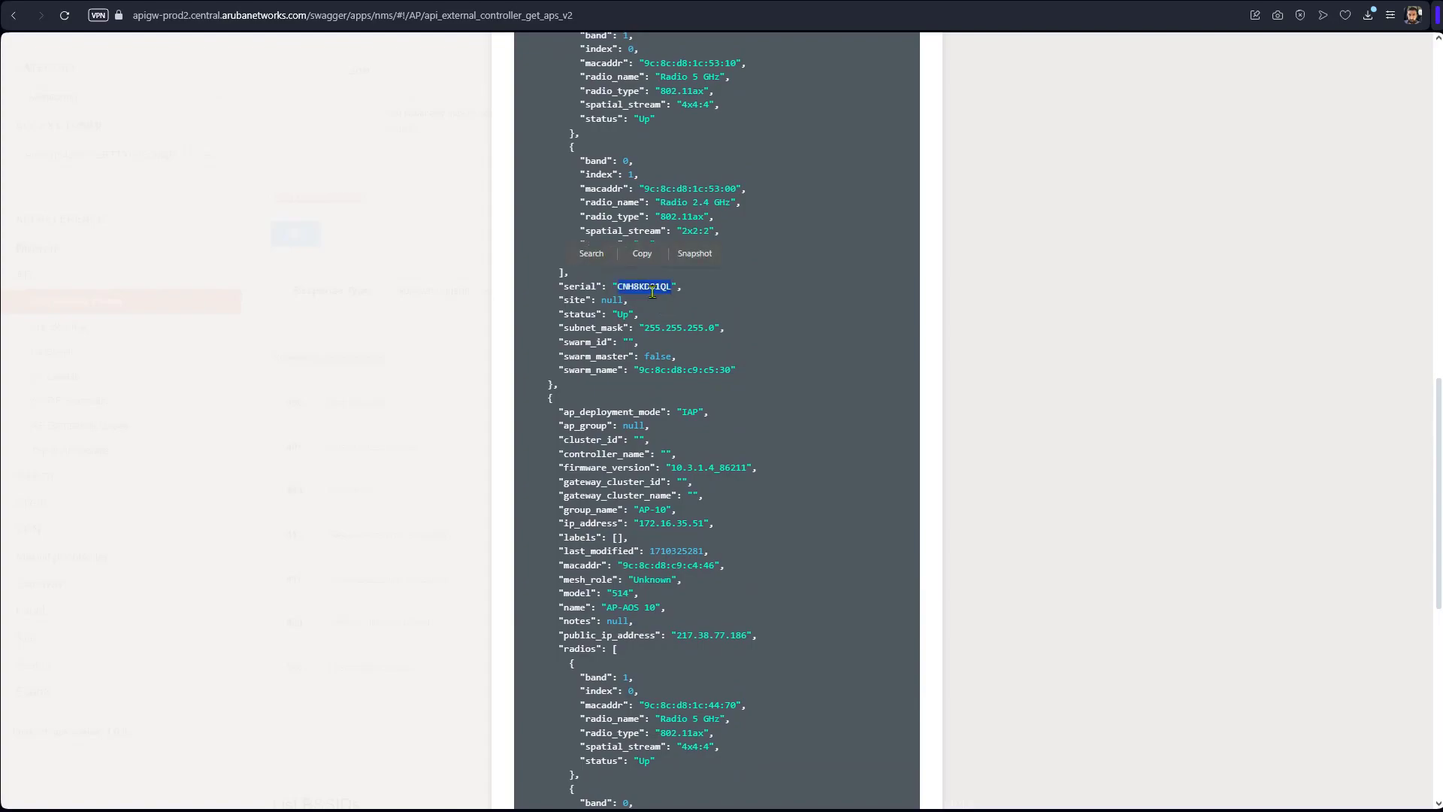
scroll(666, 398, "up", 3)
scroll(666, 399, "up", 3)
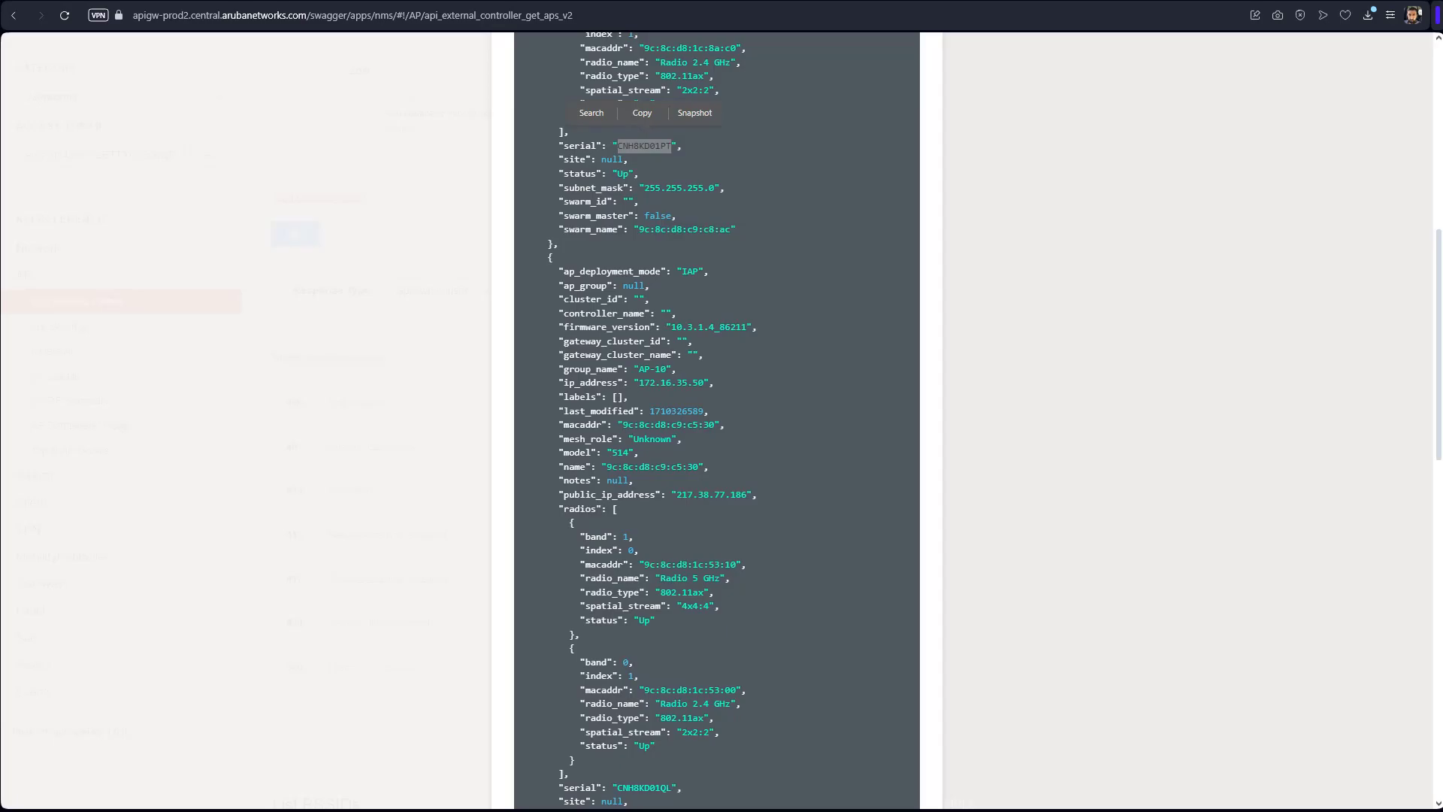
scroll(773, 531, "up", 8)
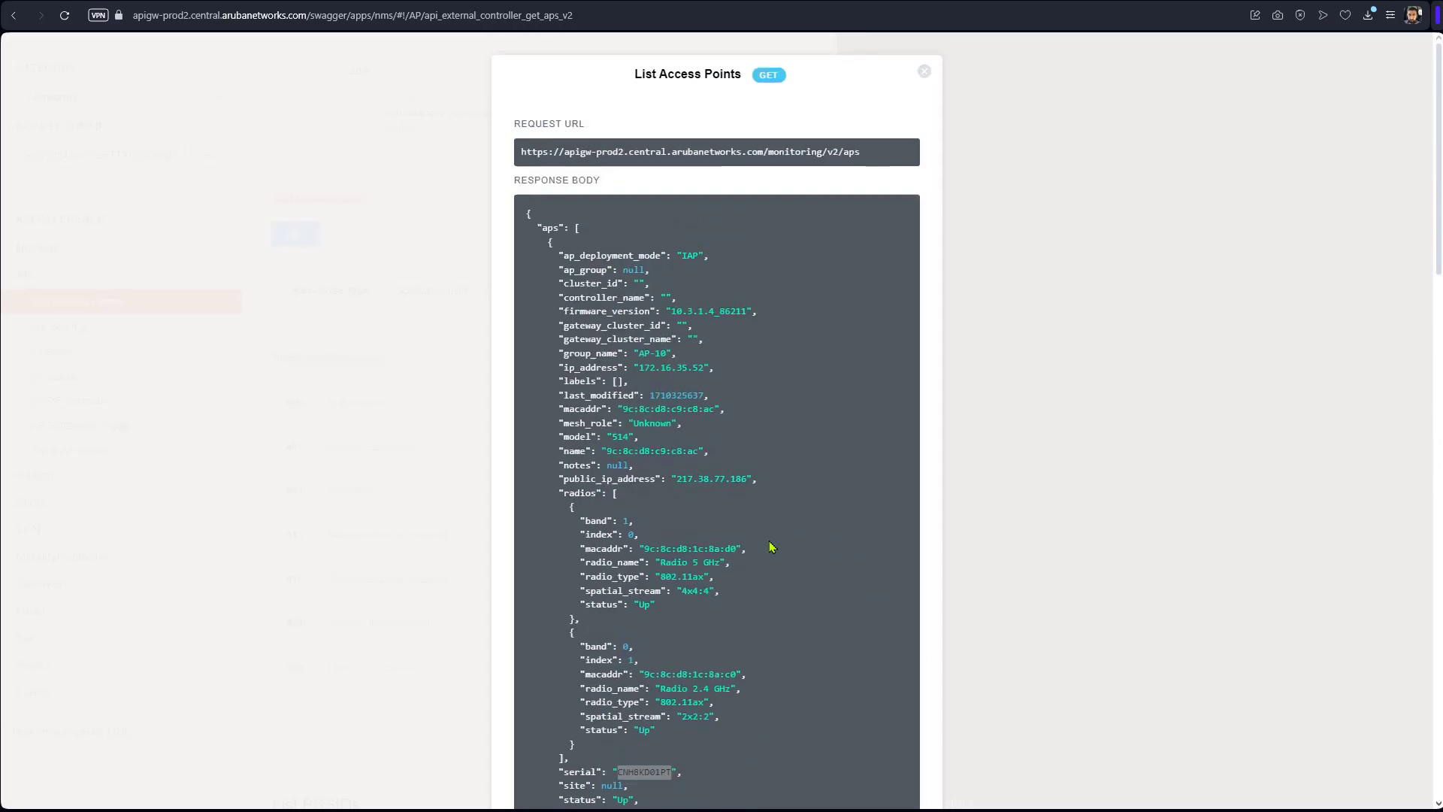
Send Label > Create Label with the sample body and label_name API-Location1.
left_click(925, 72)
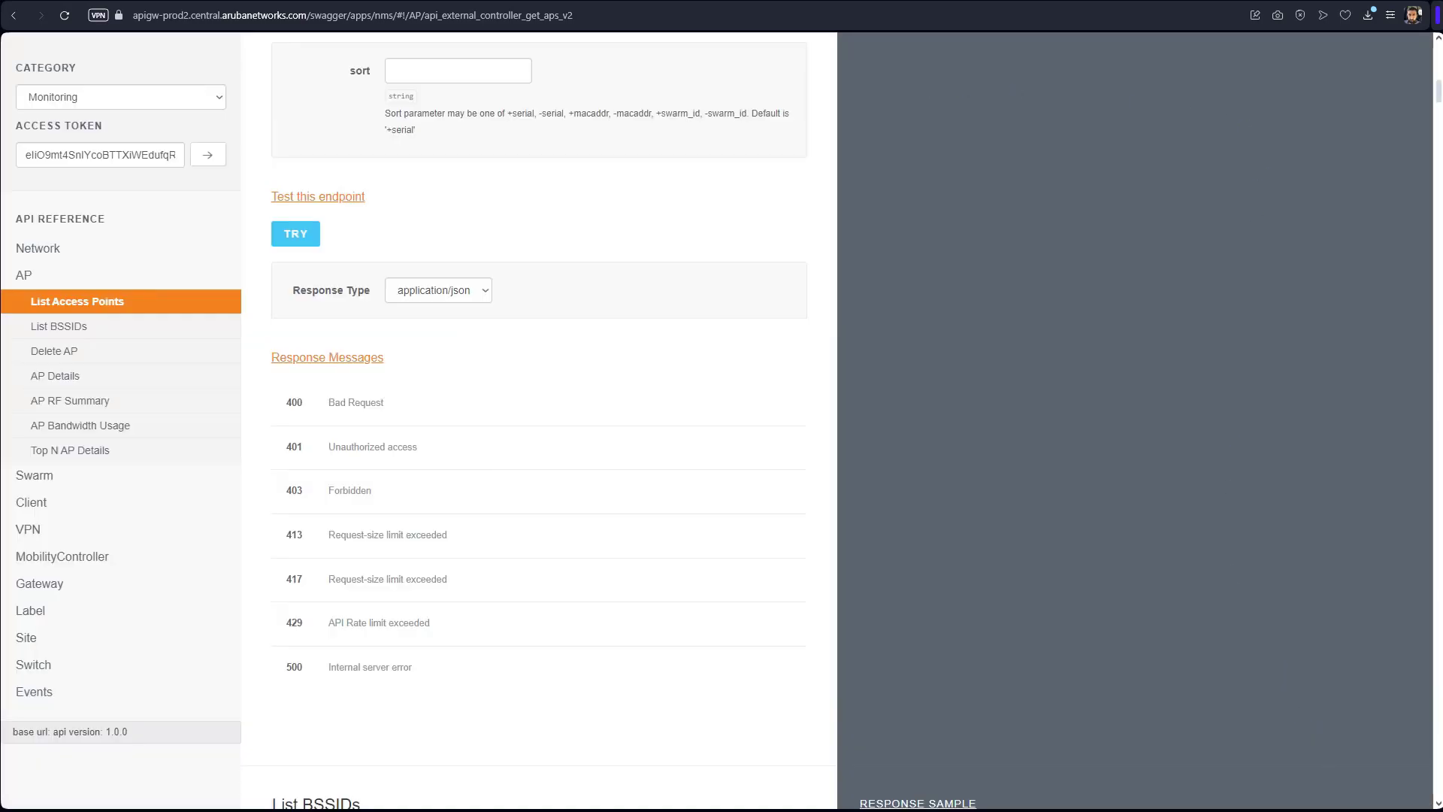
left_click(32, 611)
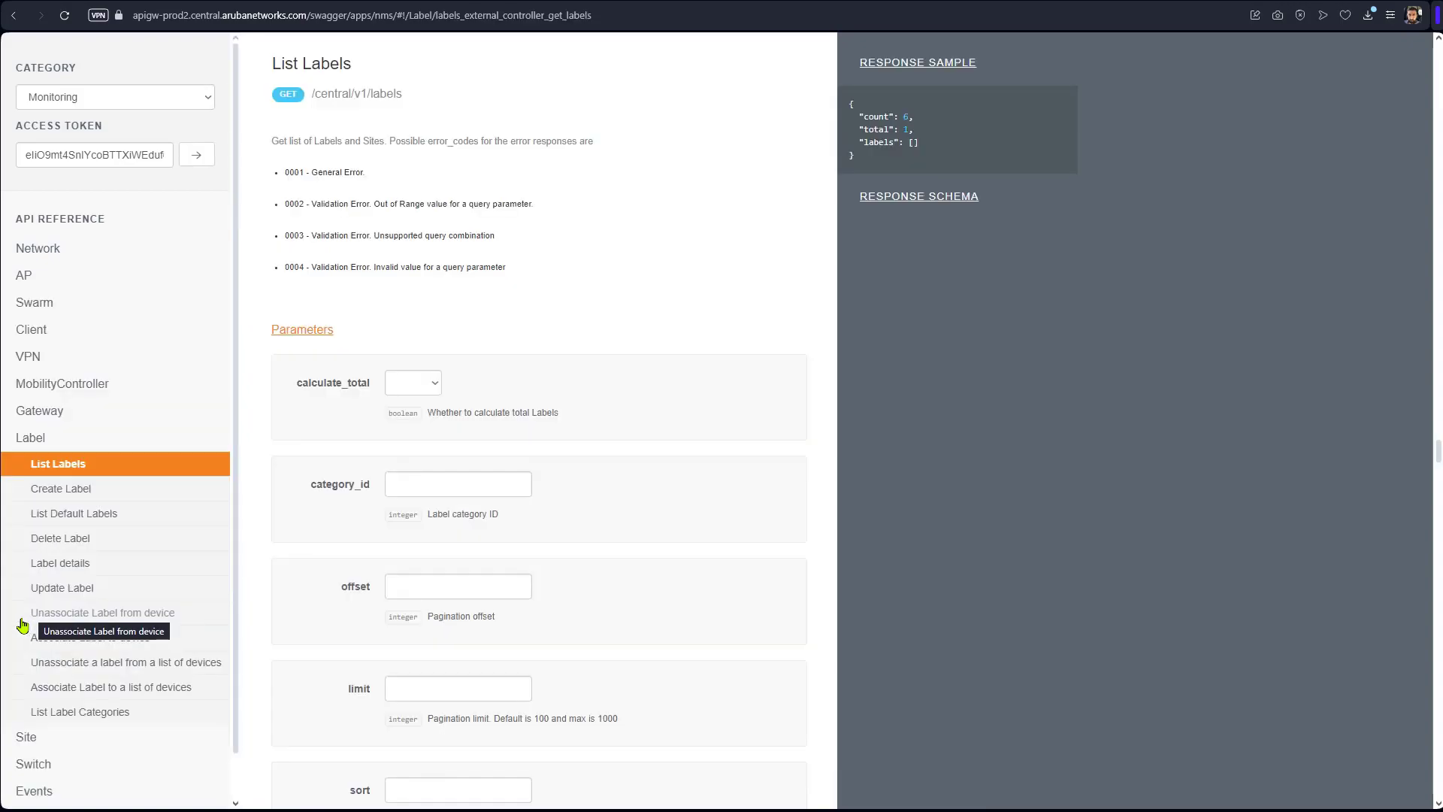
left_click(69, 493)
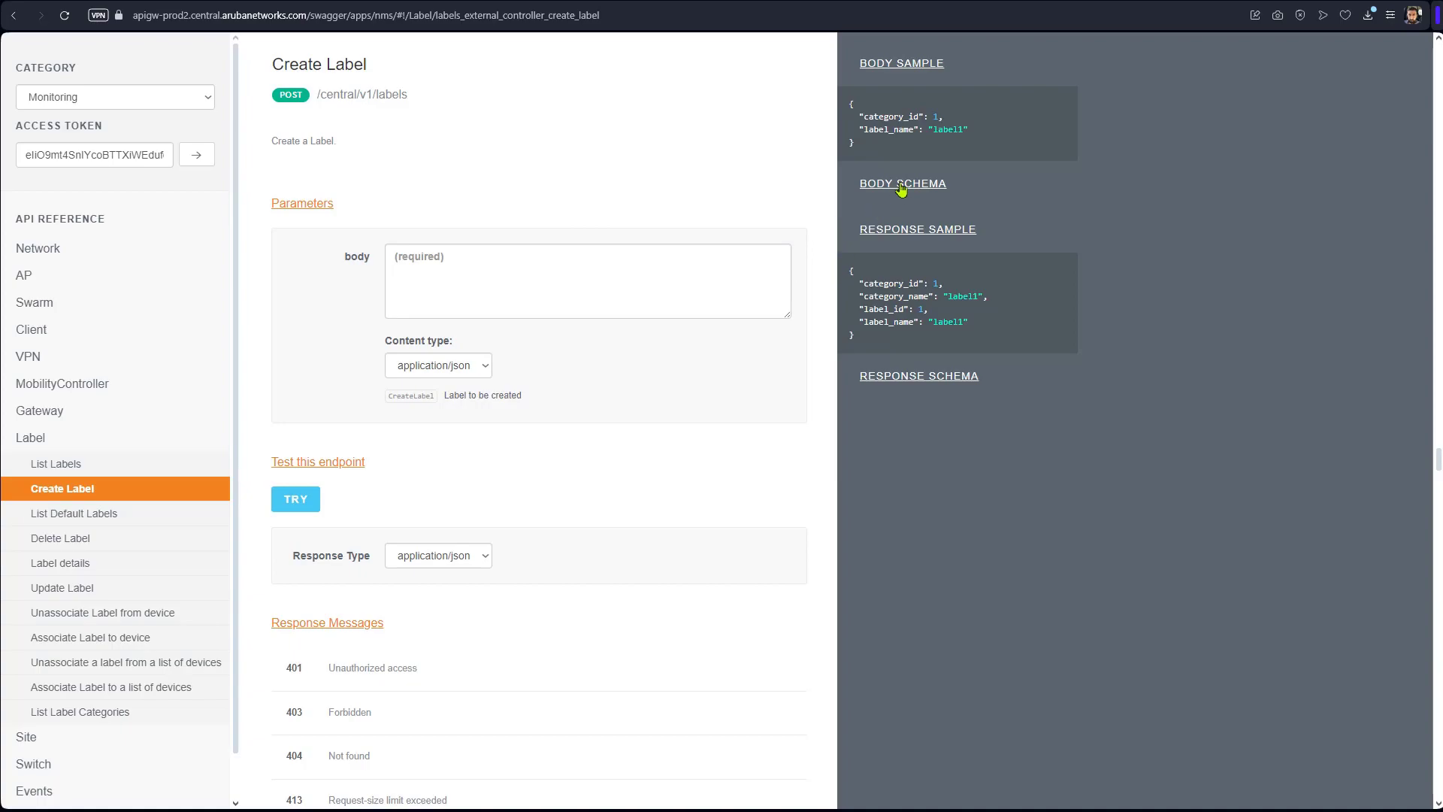
left_click(930, 132)
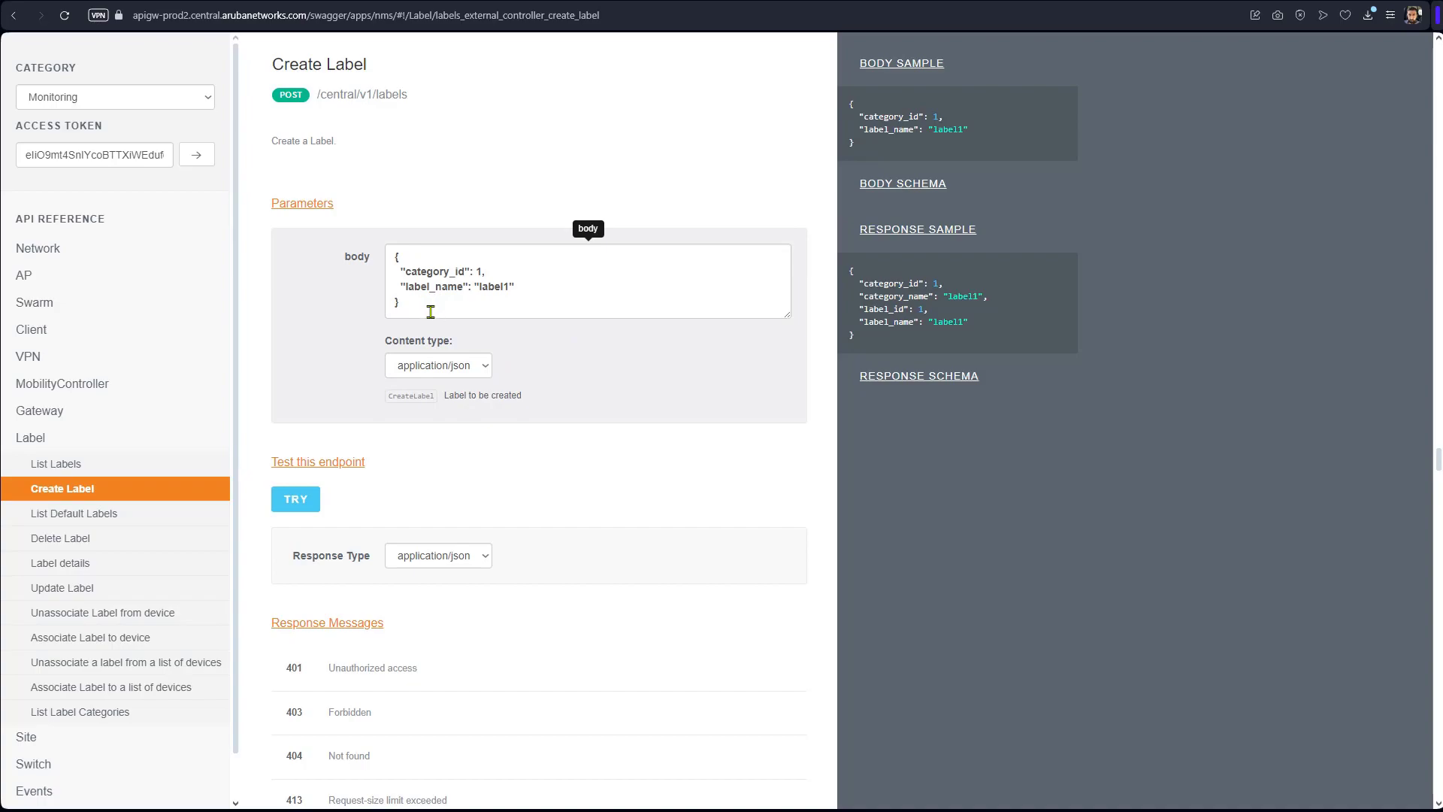
left_click(523, 307)
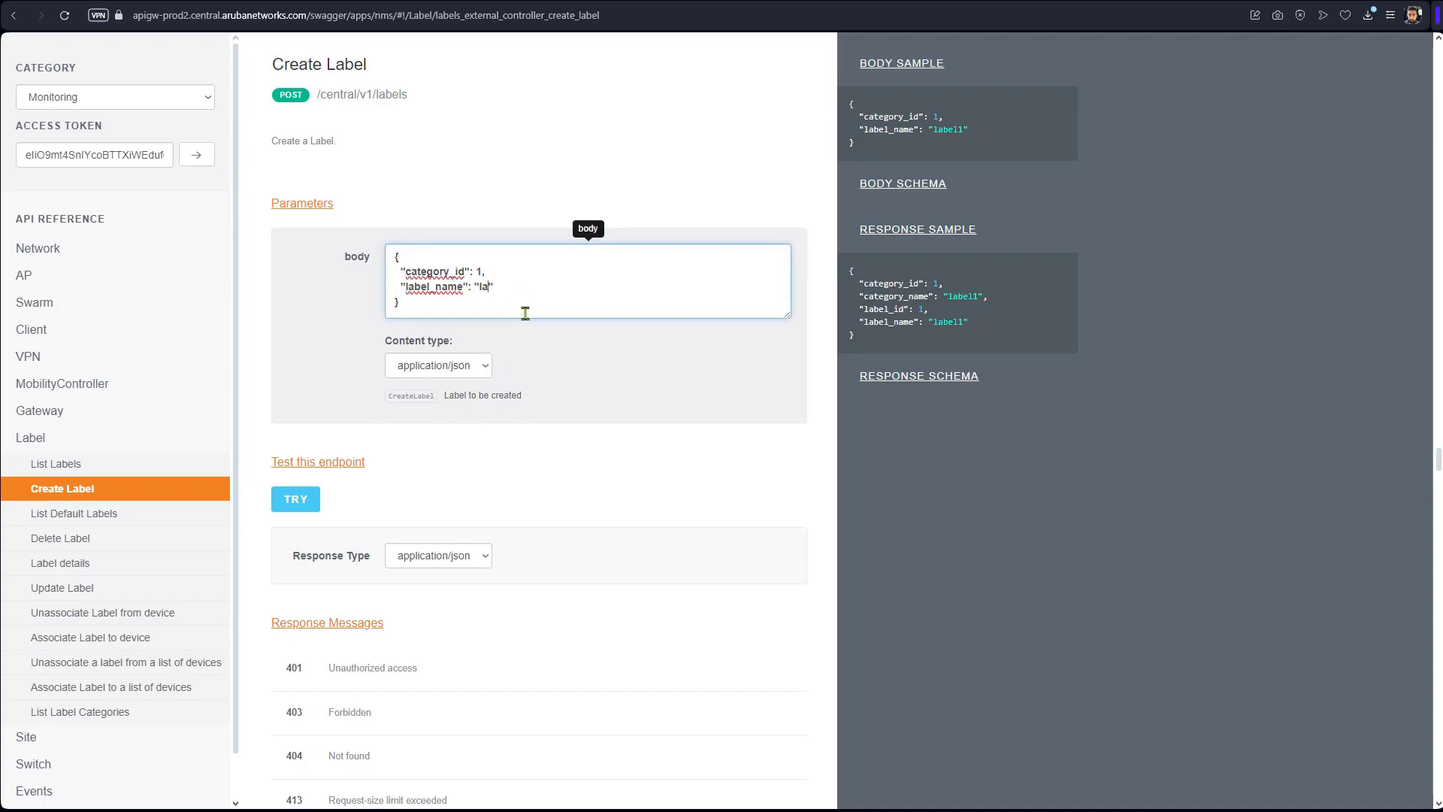
type("API-Location1")
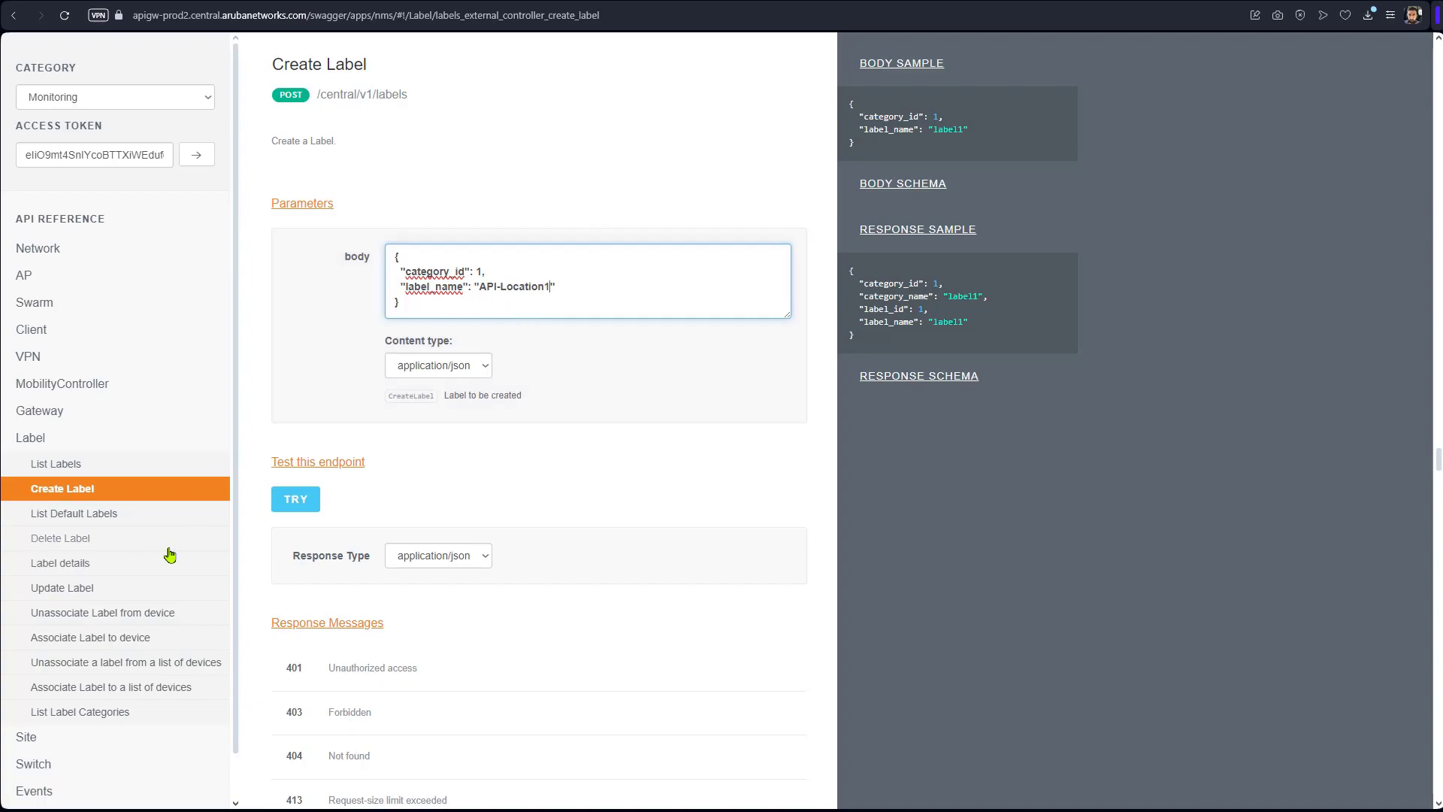
left_click(278, 503)
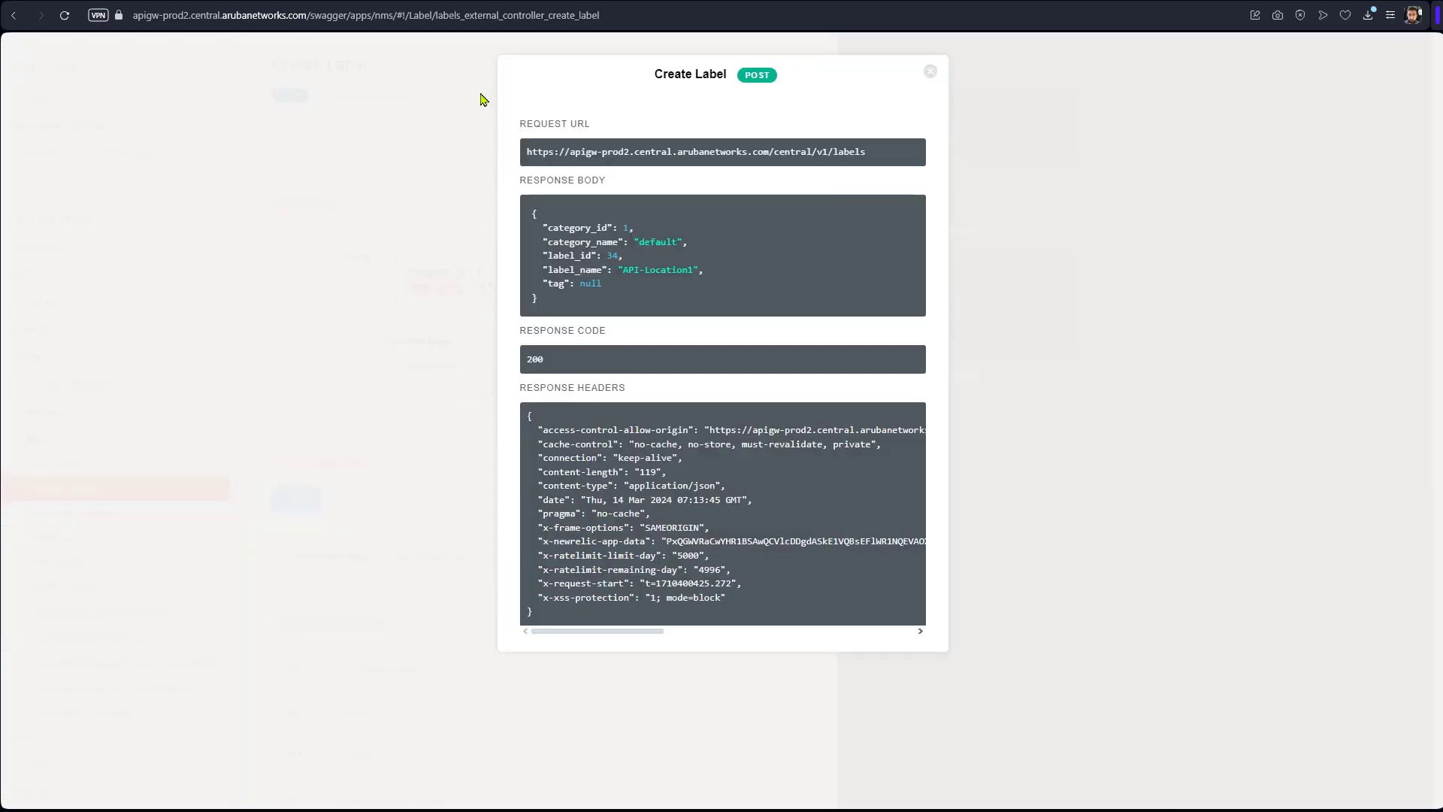
key("ctrl+Tab")
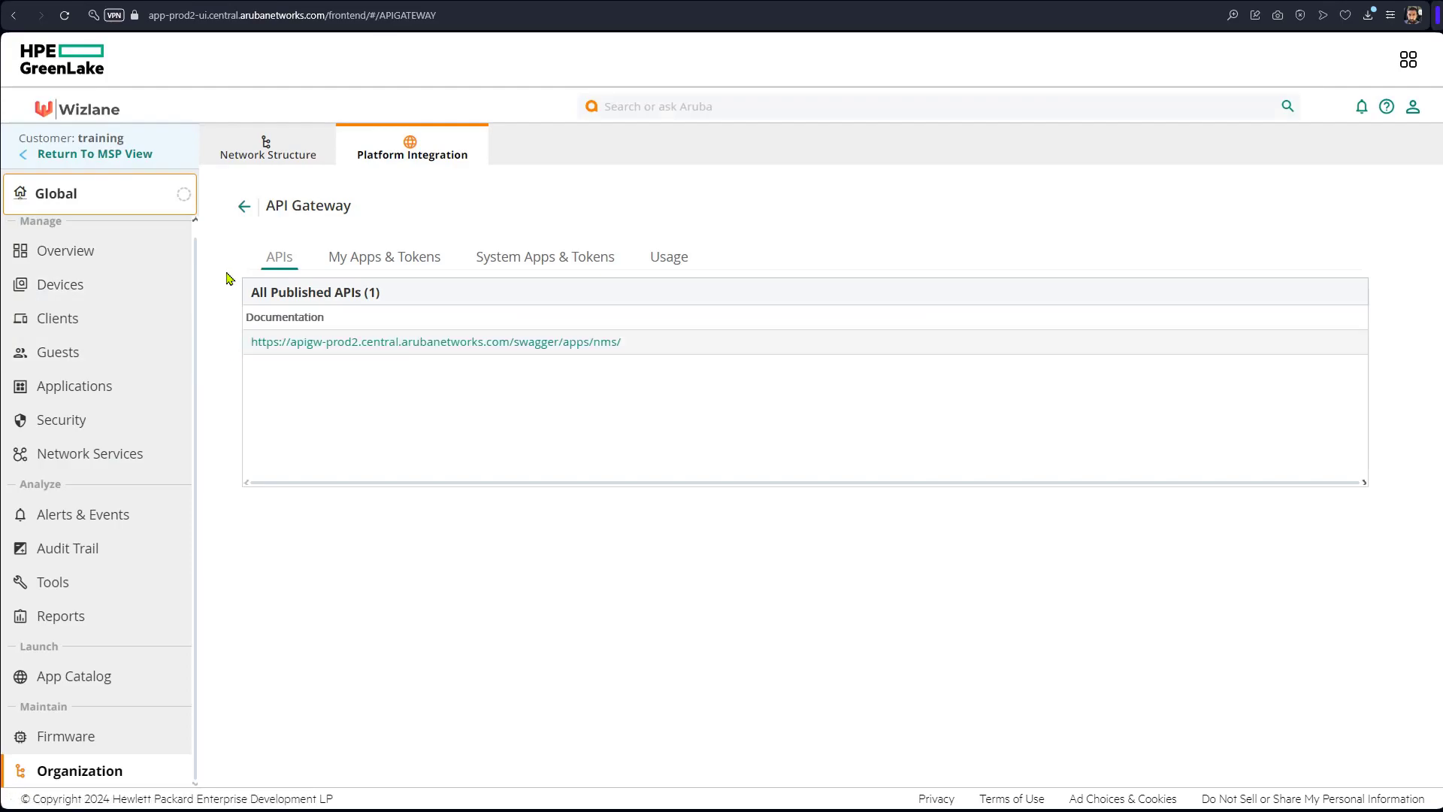
left_click(255, 160)
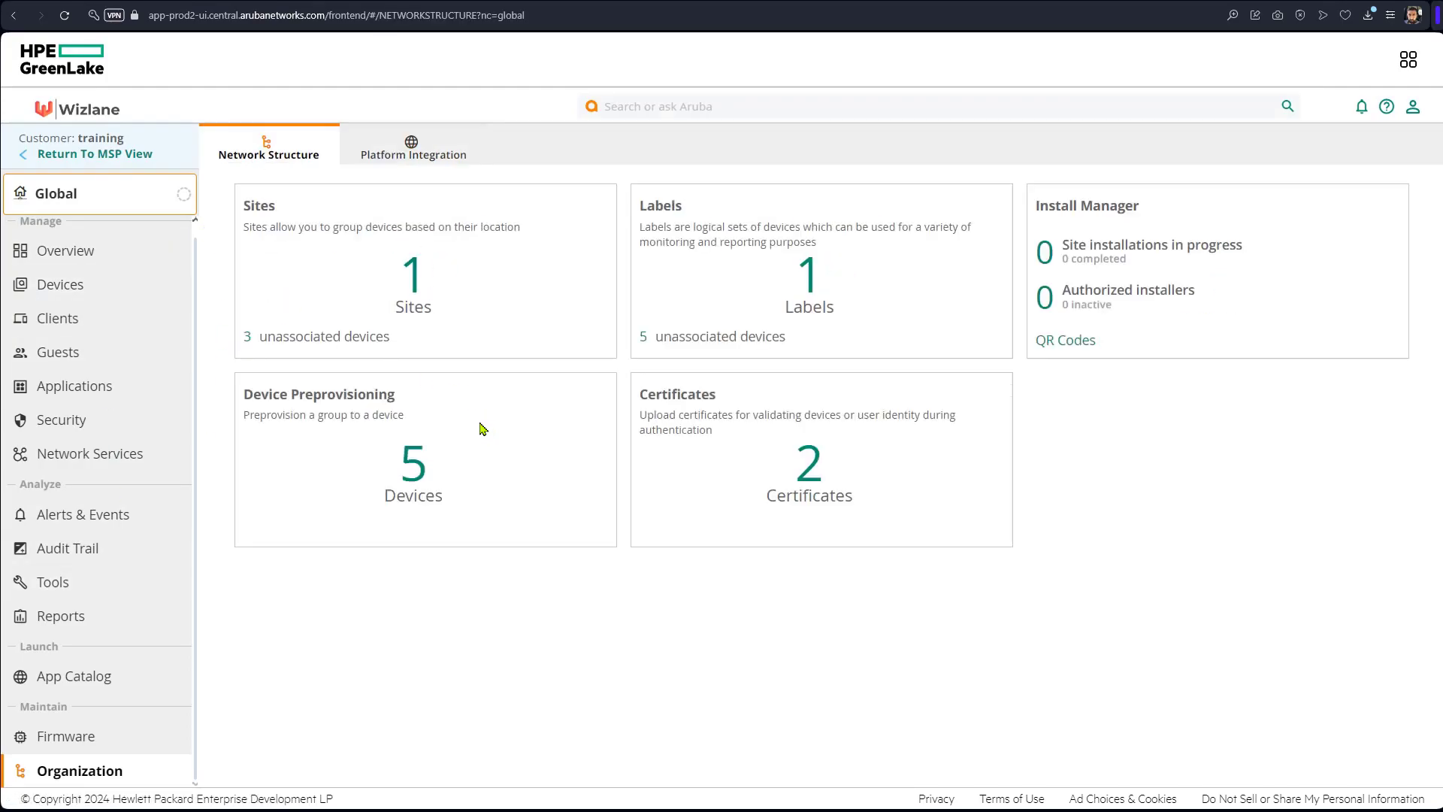
left_click(811, 292)
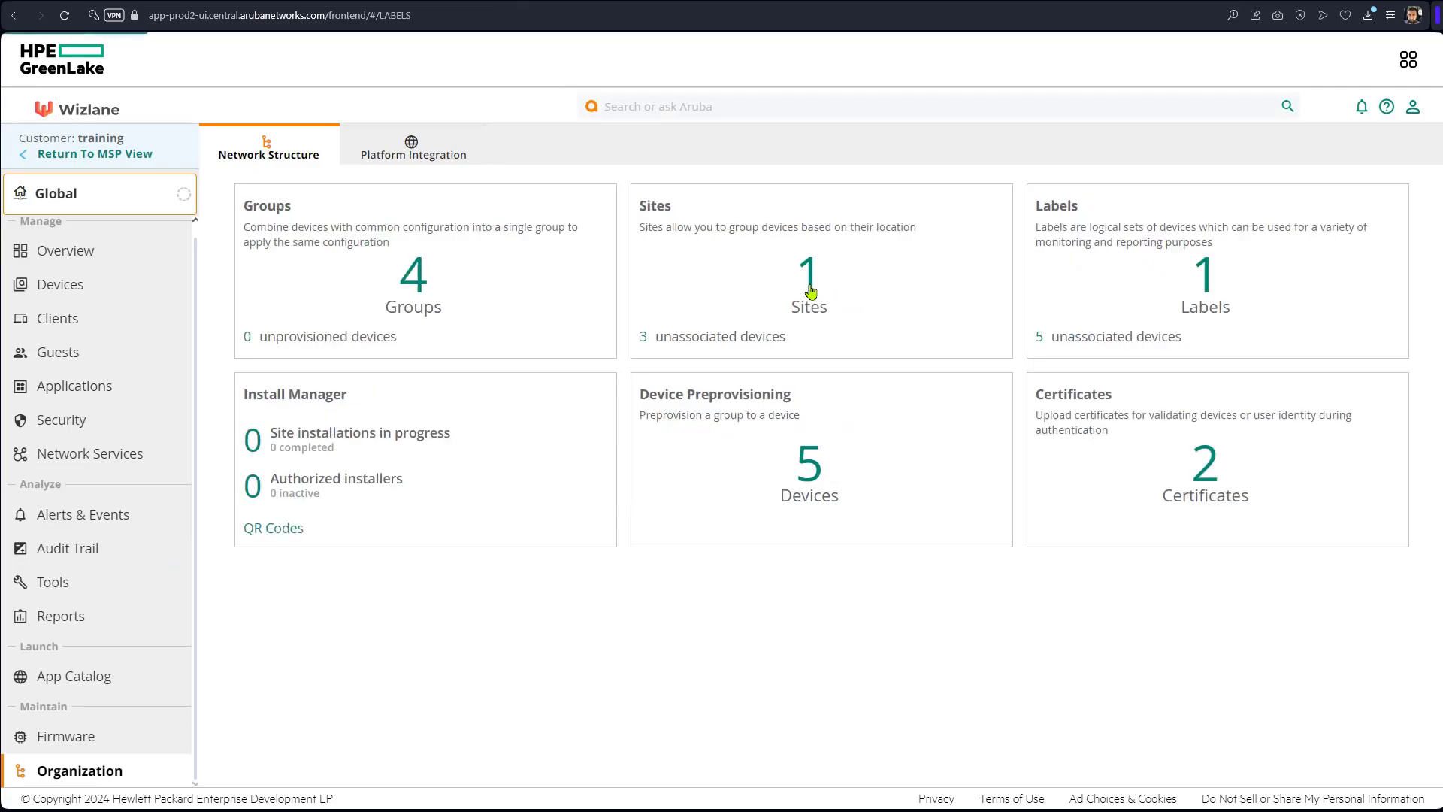
mouse_move(302, 457)
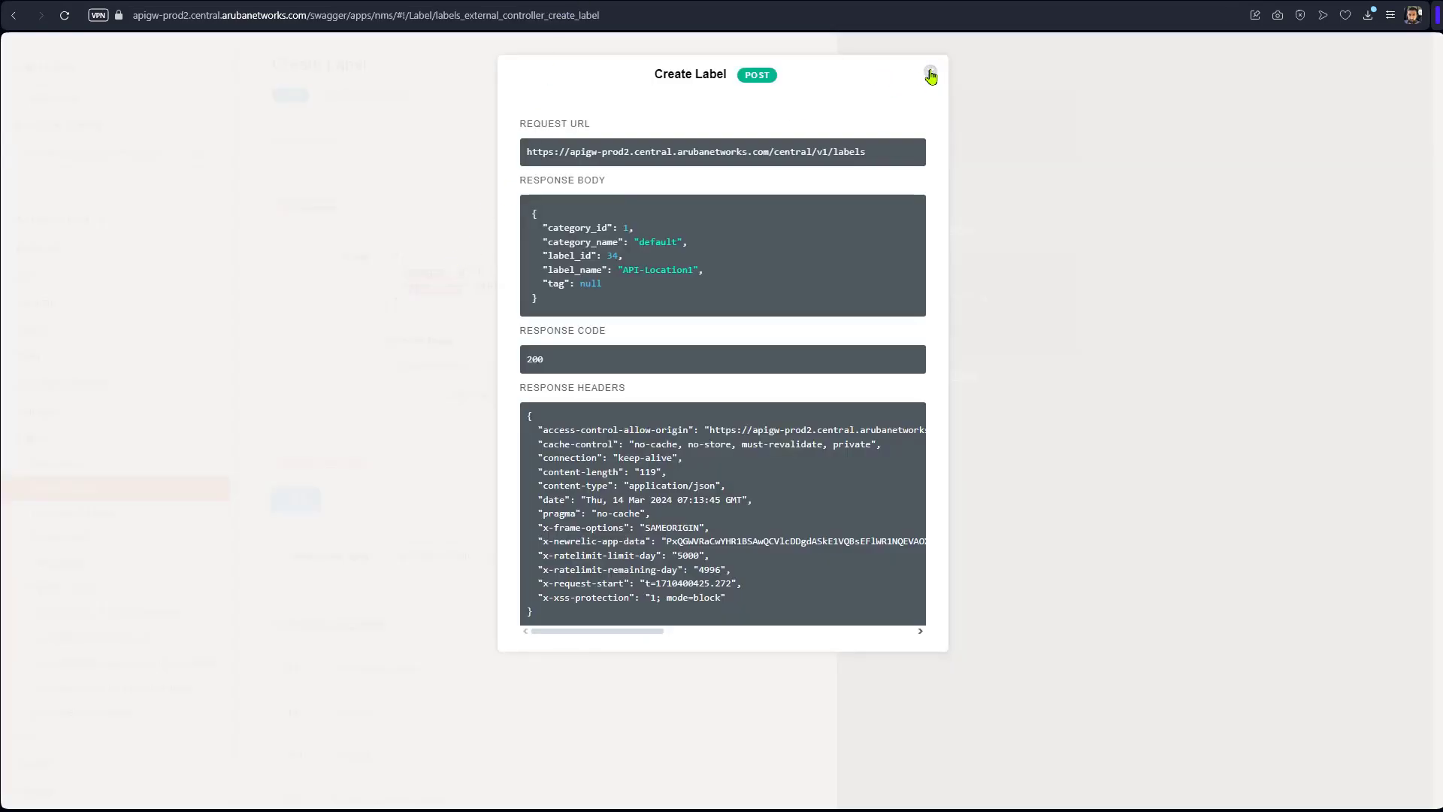
Change label_name to API-Location2 in the request body and resend Create Label.
left_click(930, 73)
left_click(546, 290)
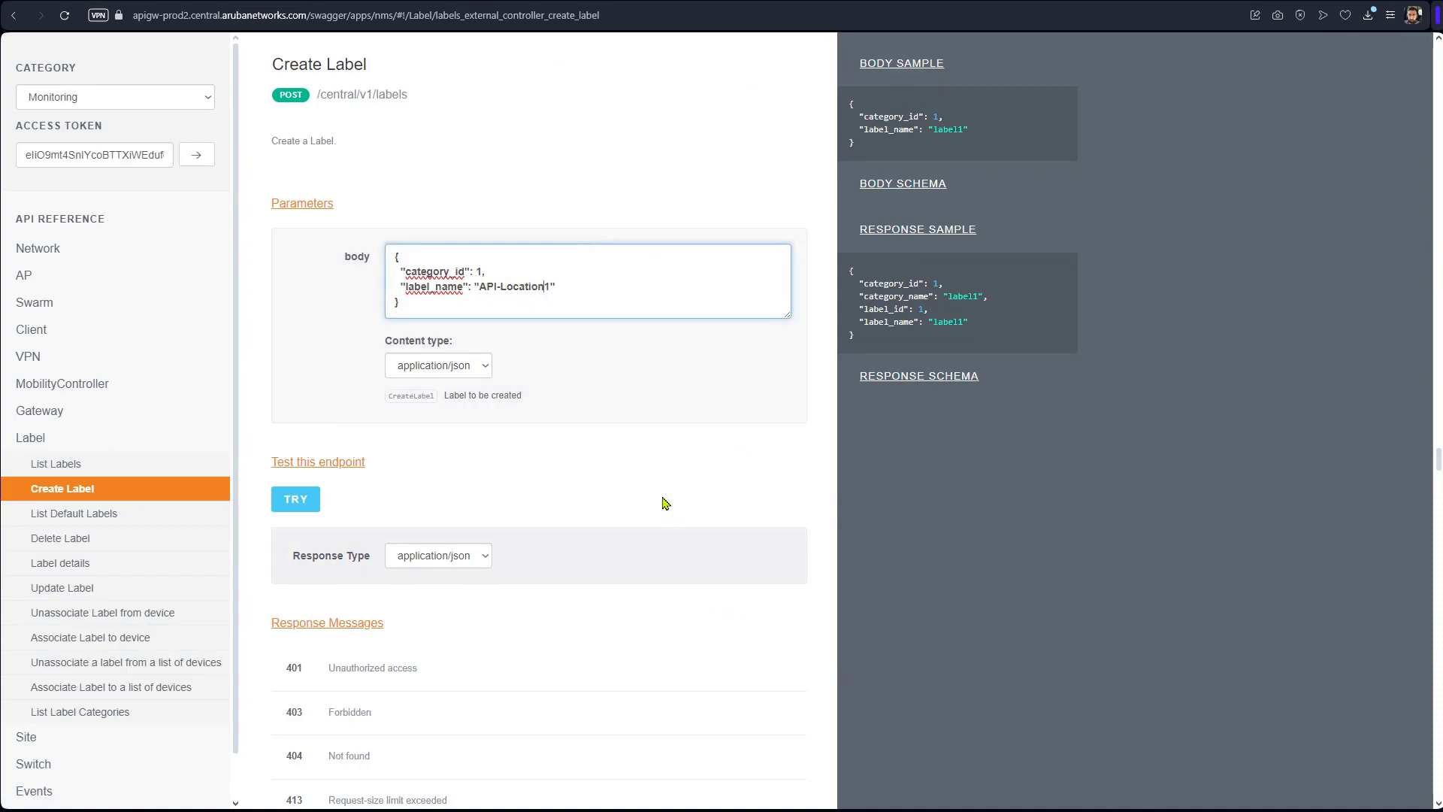
left_click(541, 288)
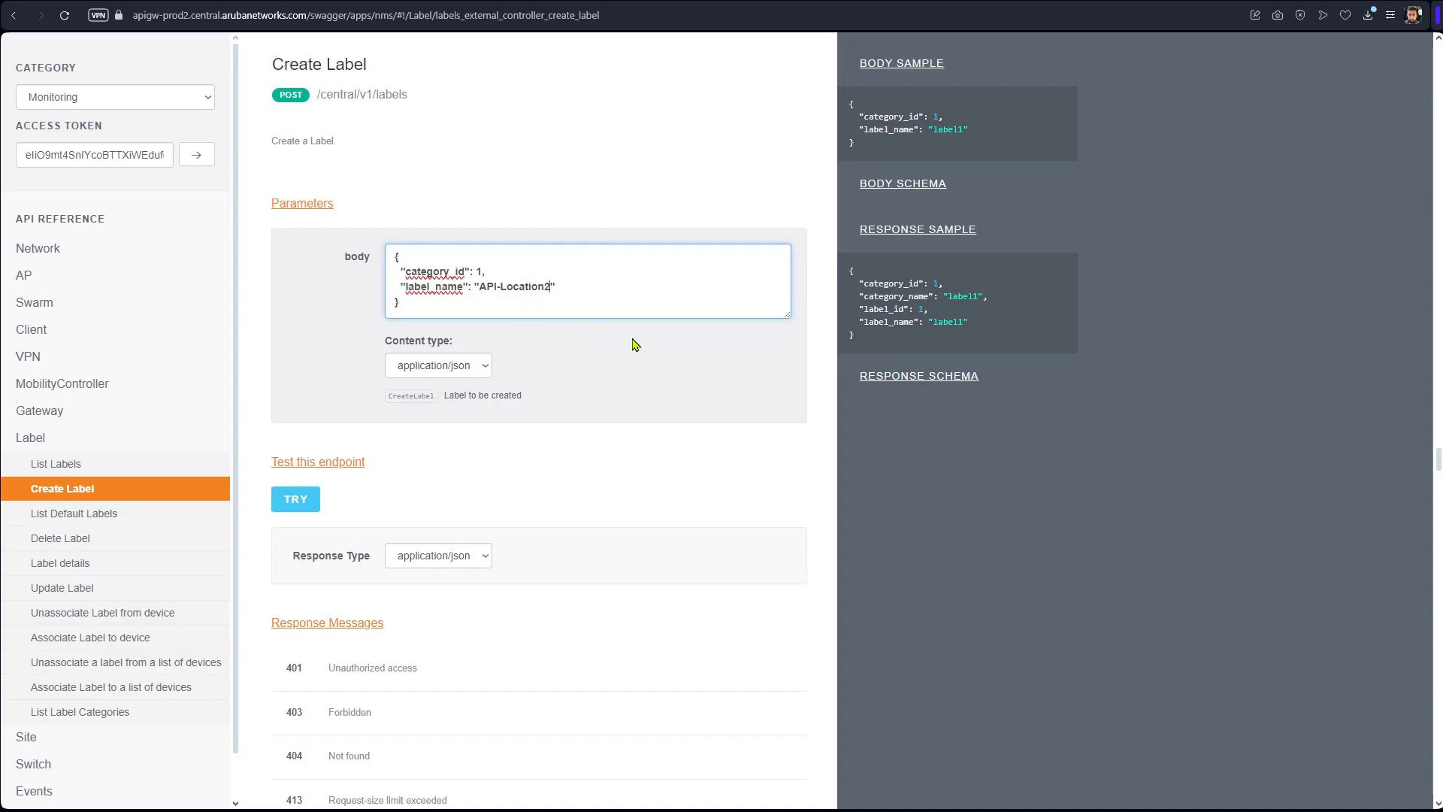
left_click(301, 501)
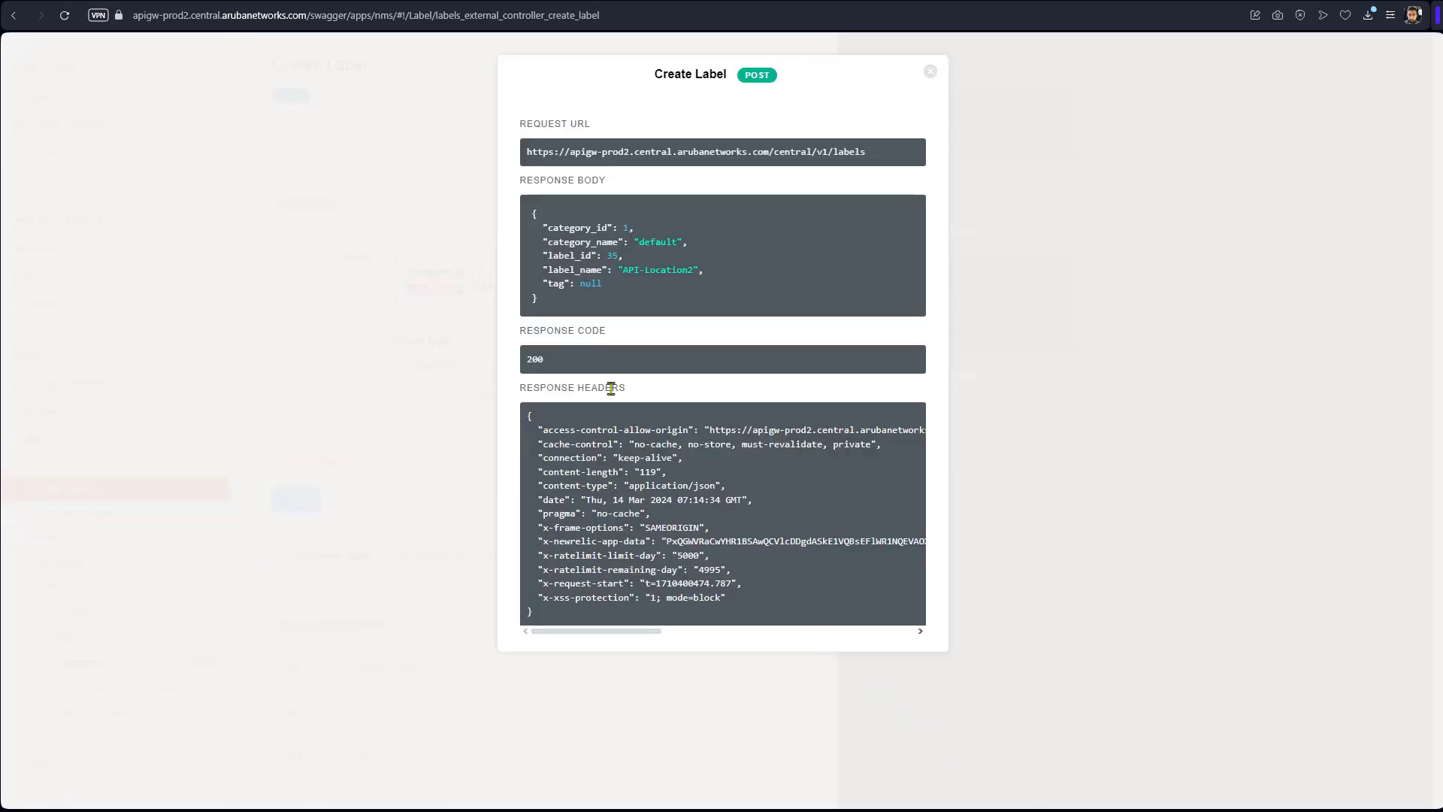
Dismiss the Create Label response and return to Manage Labels, showing API-Location1 and API-Location2 with 0 devices.
left_click(930, 72)
key("ctrl+Tab")
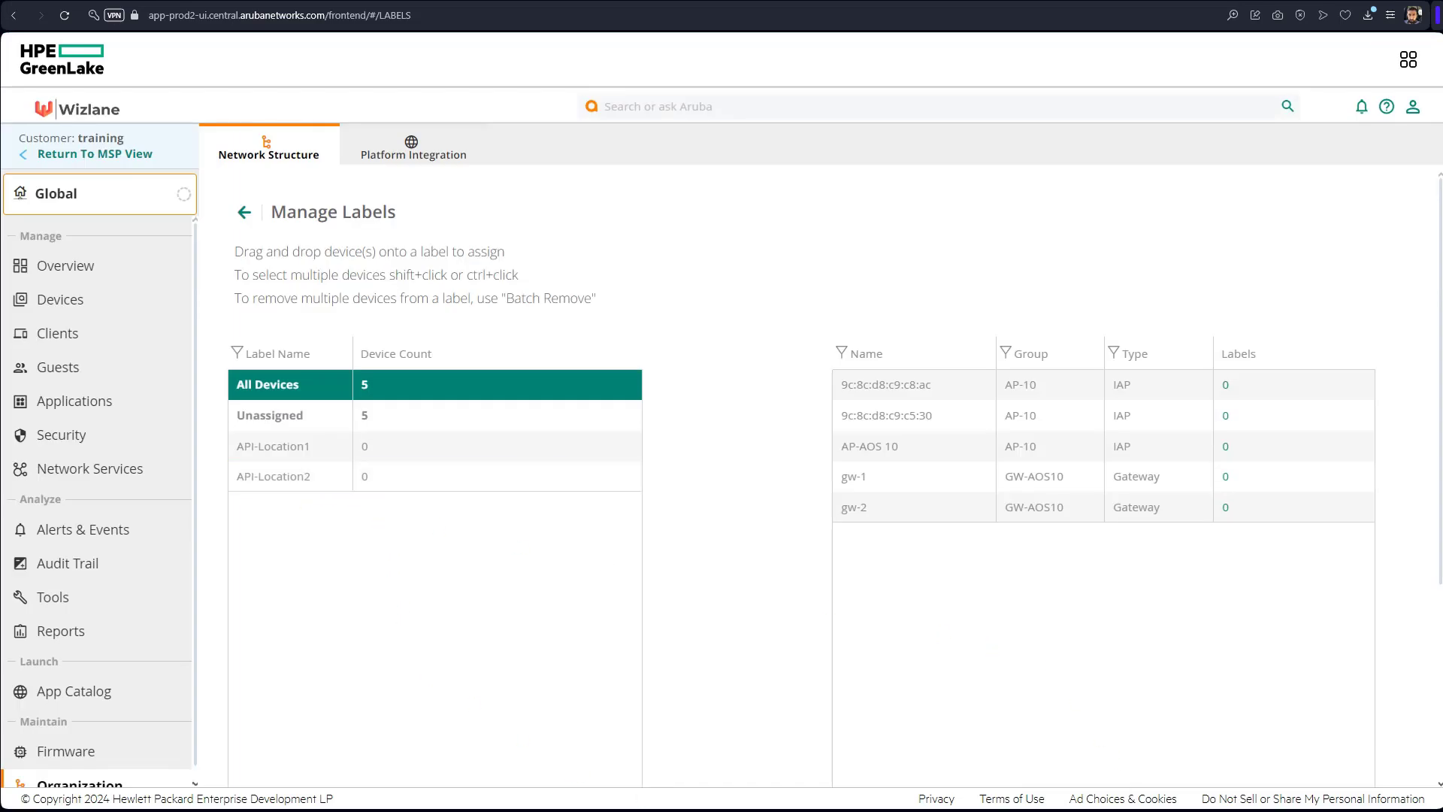
Open the Audit Trail page listing time, IP address, username, target, category and description.
left_click(91, 576)
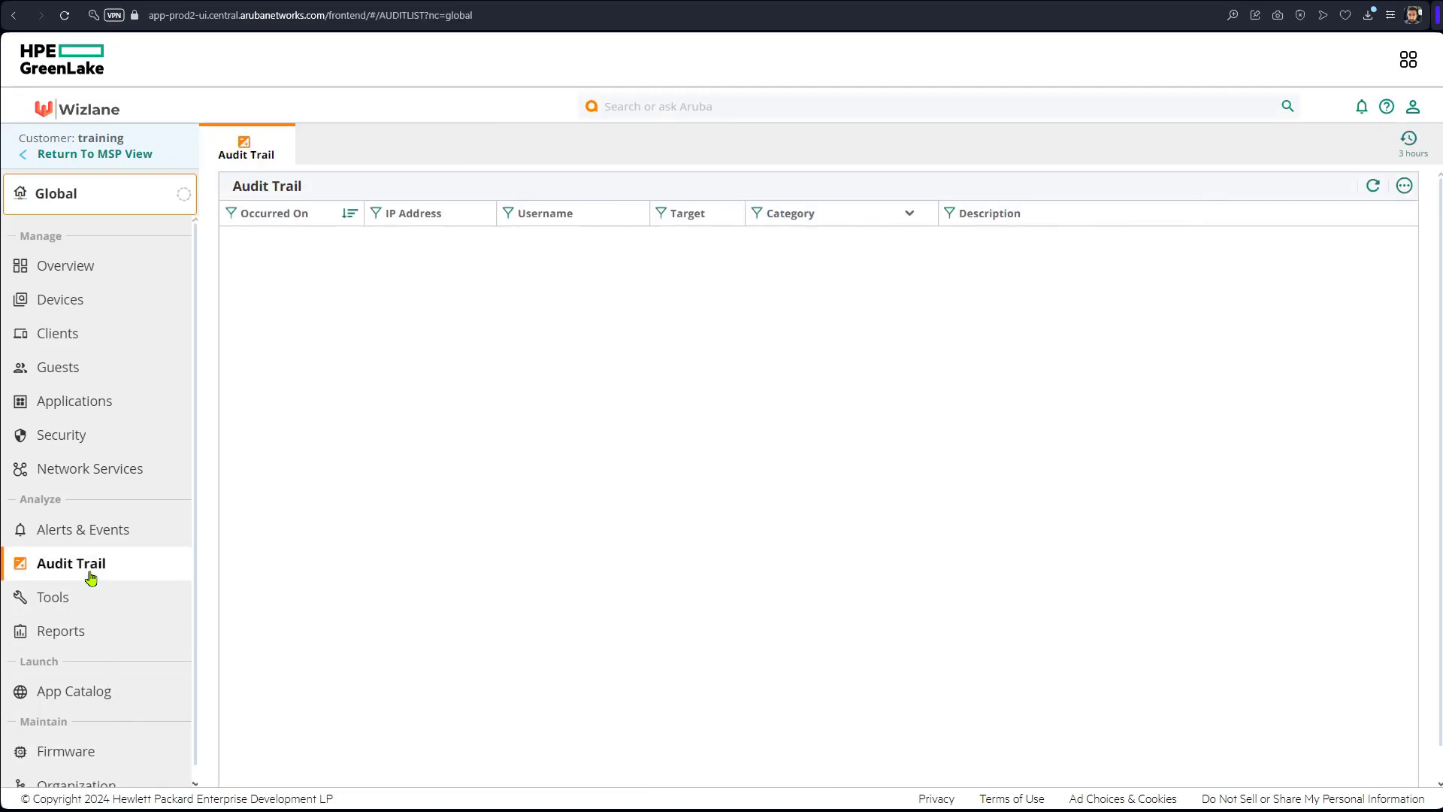